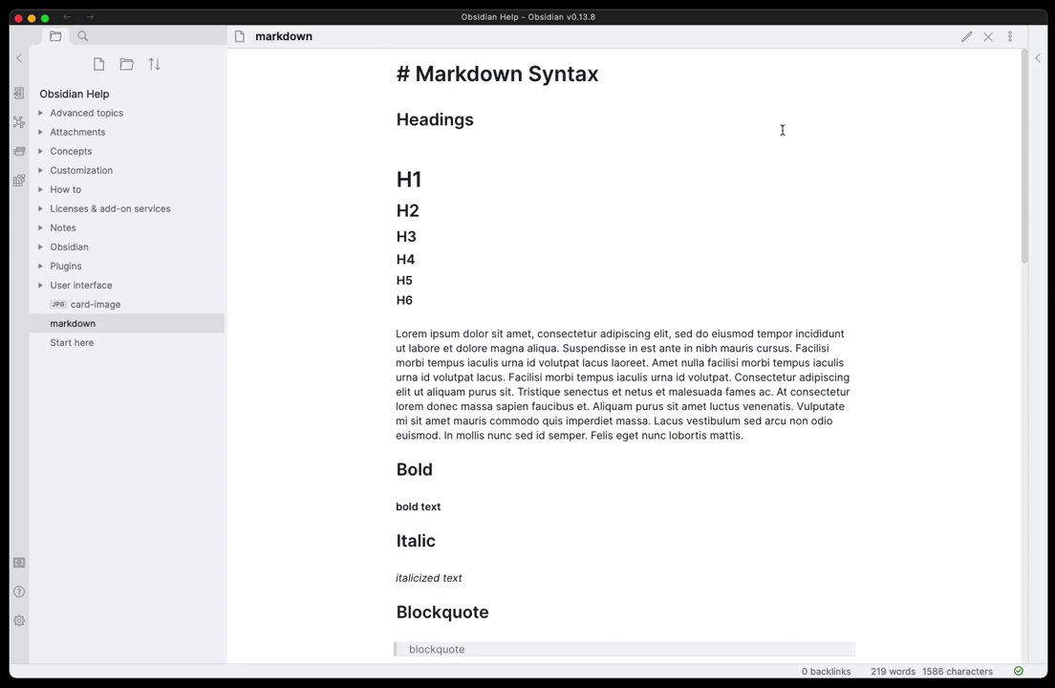
Glance at the note's extra file options, then dismiss them and return to the note
left_click(1009, 36)
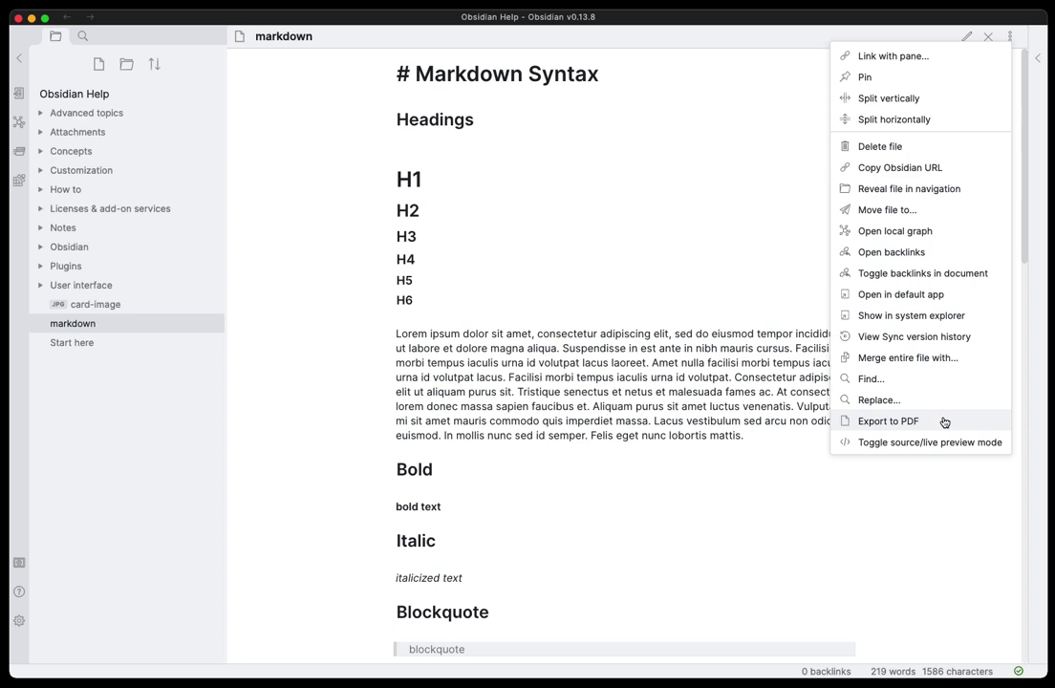
left_click(667, 391)
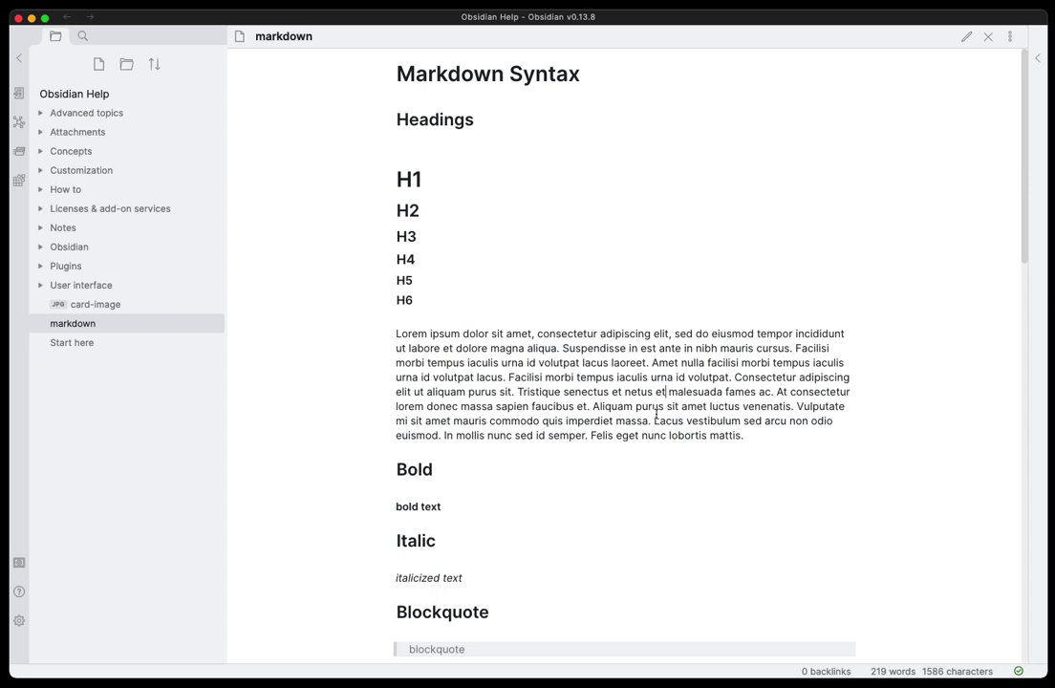
scroll(246, 538, "down", 1)
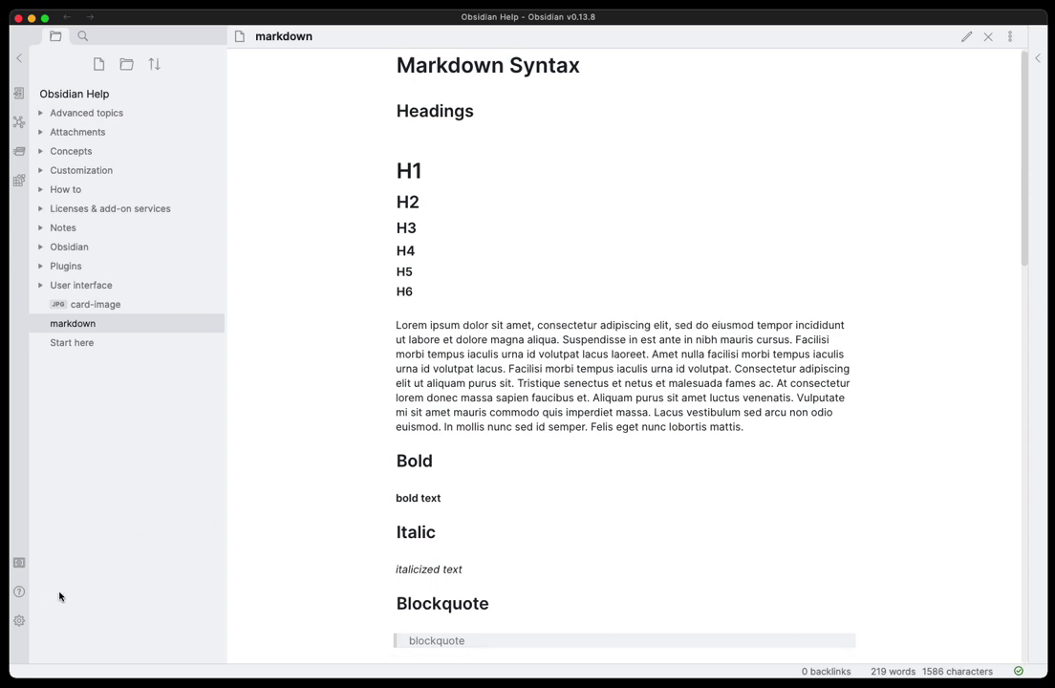
Find 'pandoc' in the community plugin browser, then install and enable Obsidian Pandoc
left_click(19, 620)
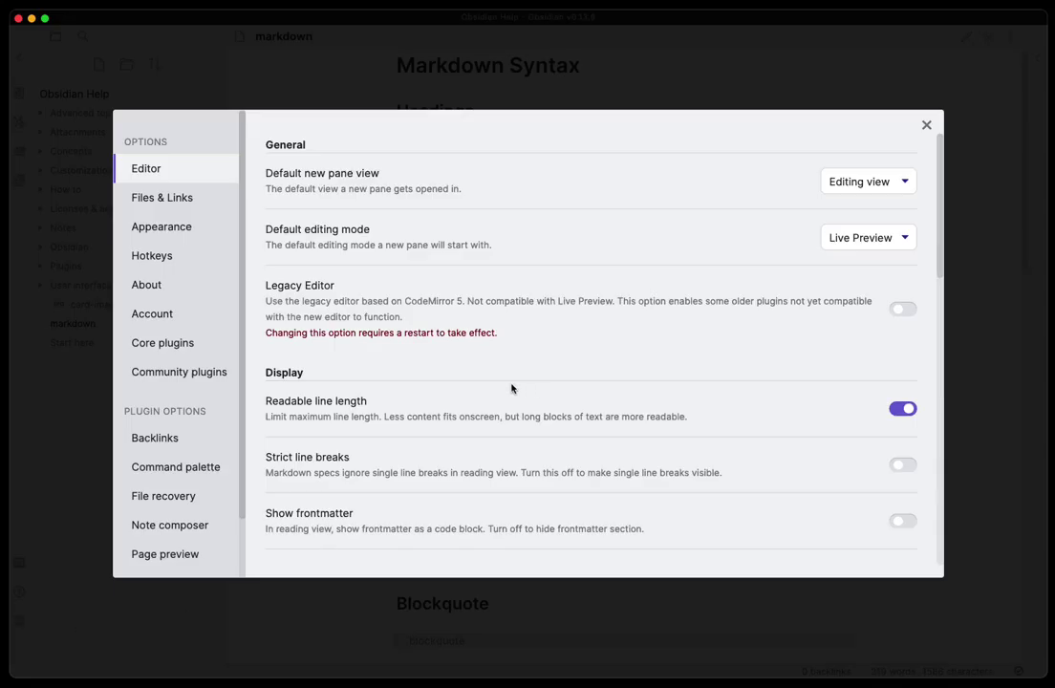
left_click(142, 378)
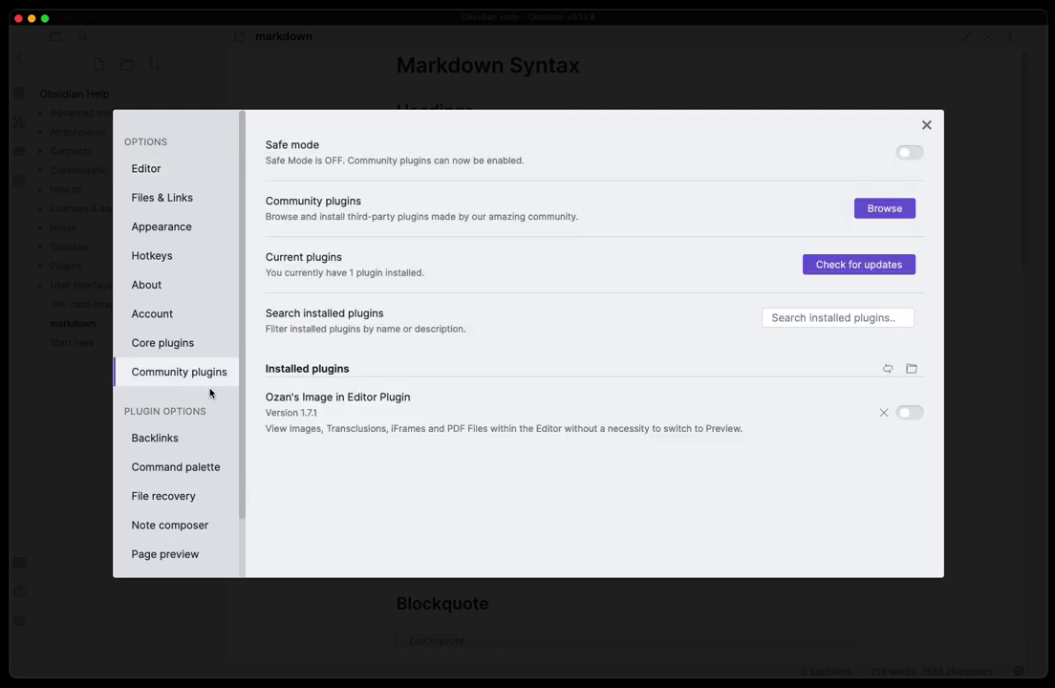
left_click(884, 208)
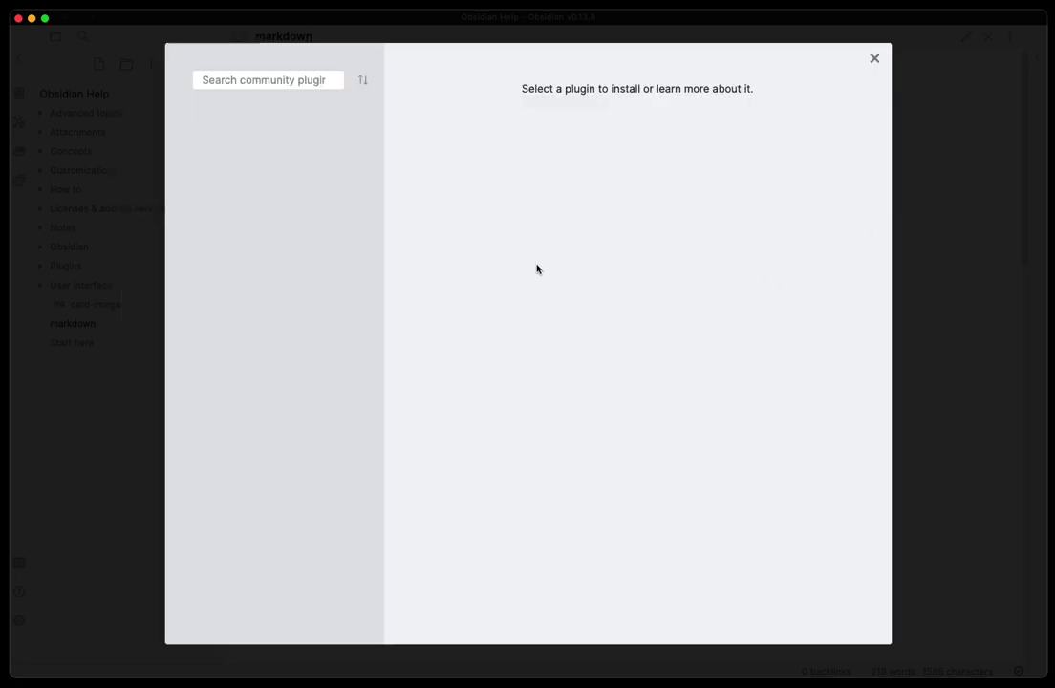
left_click(287, 81)
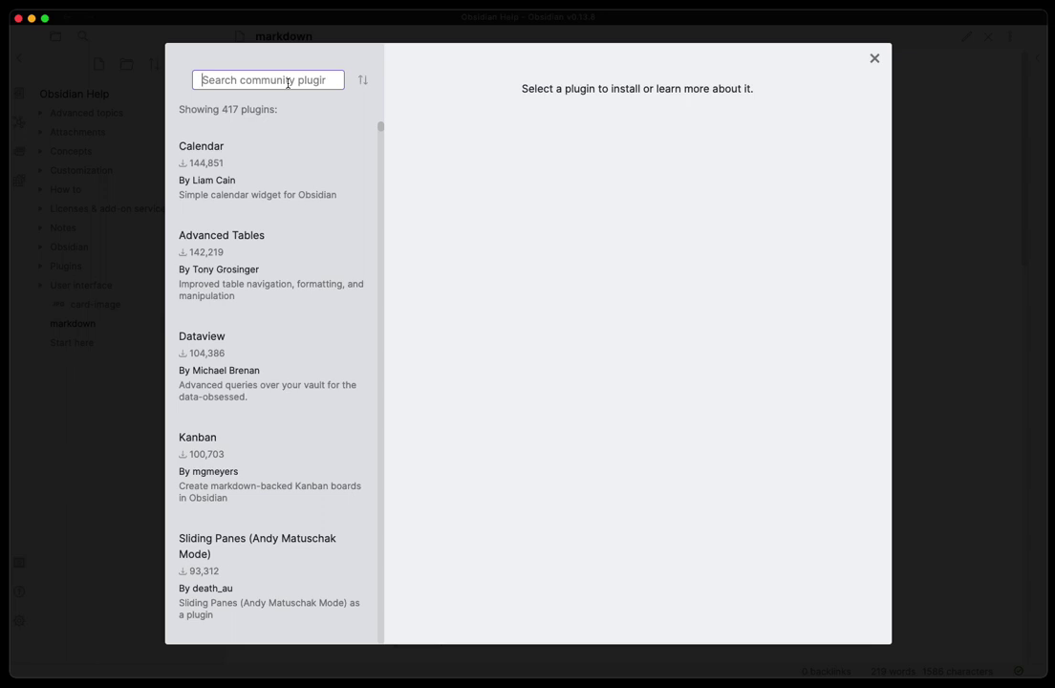
type("pando")
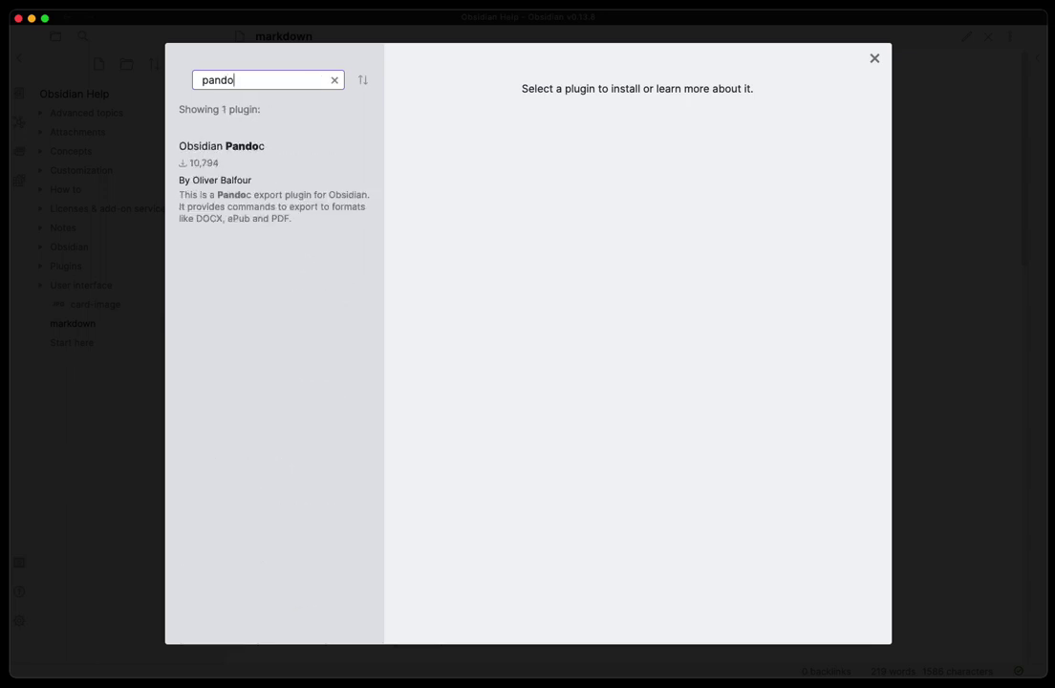
type("c")
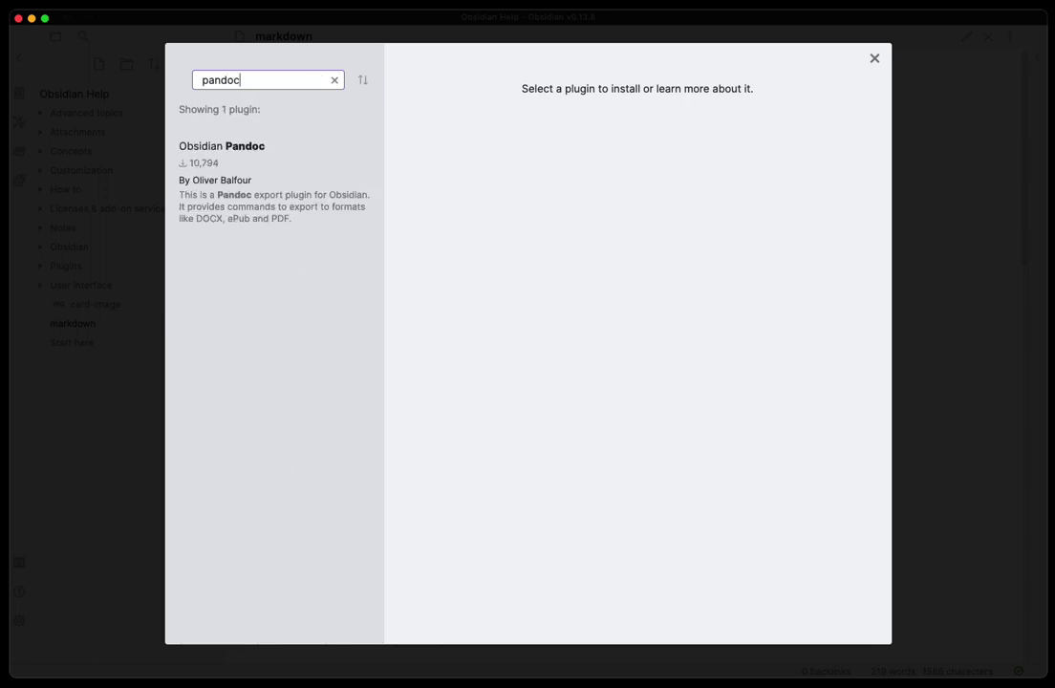
left_click(260, 174)
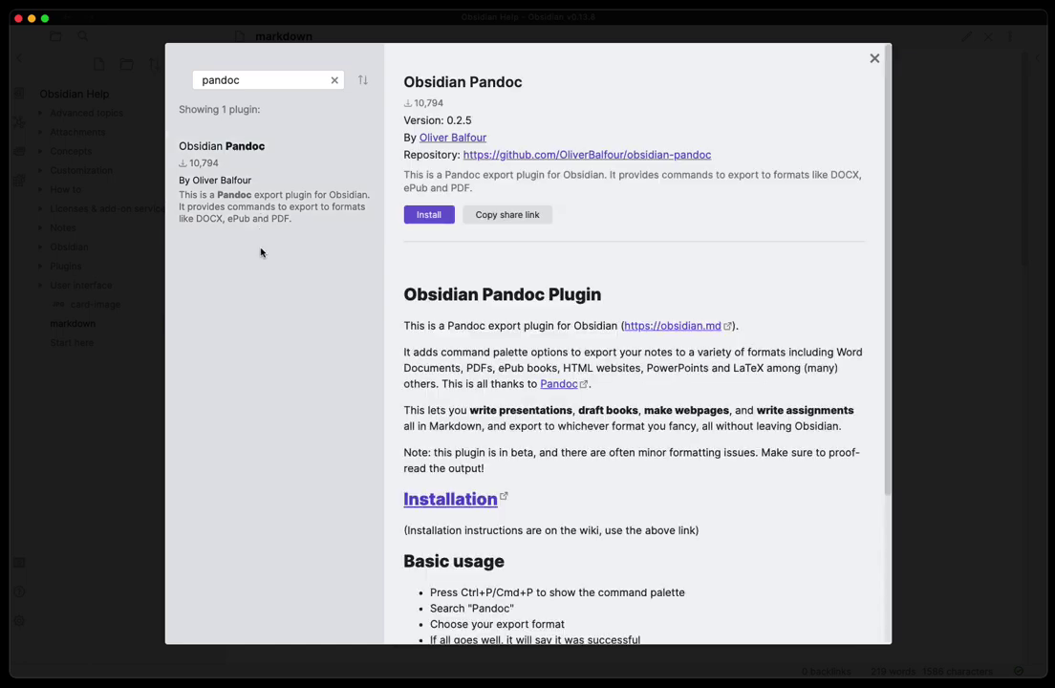
left_click(428, 216)
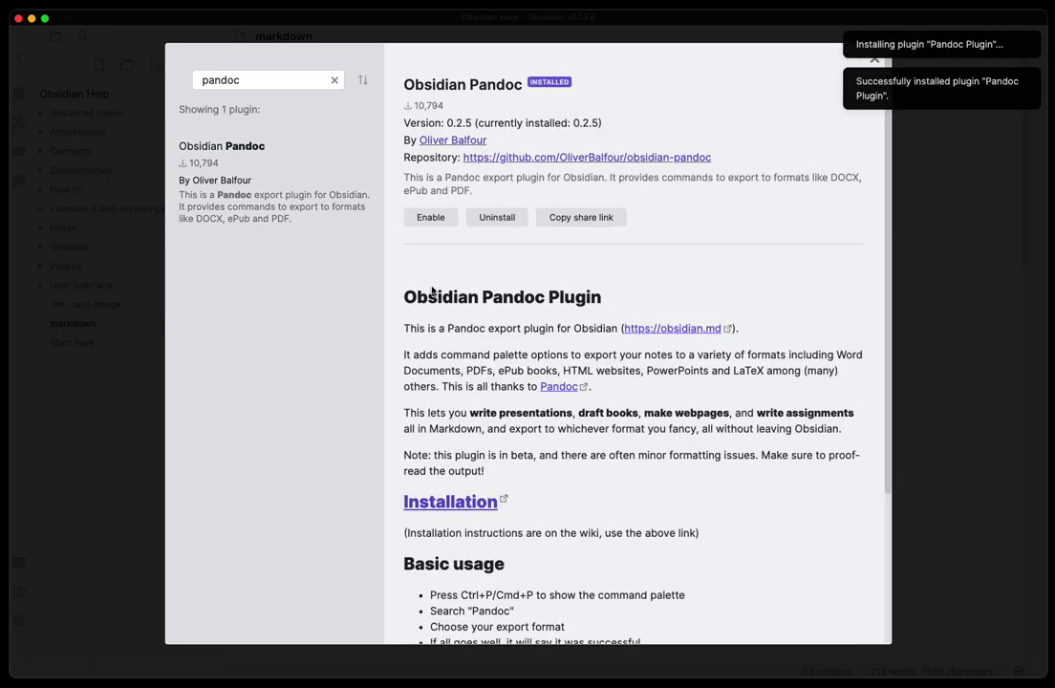
left_click(432, 217)
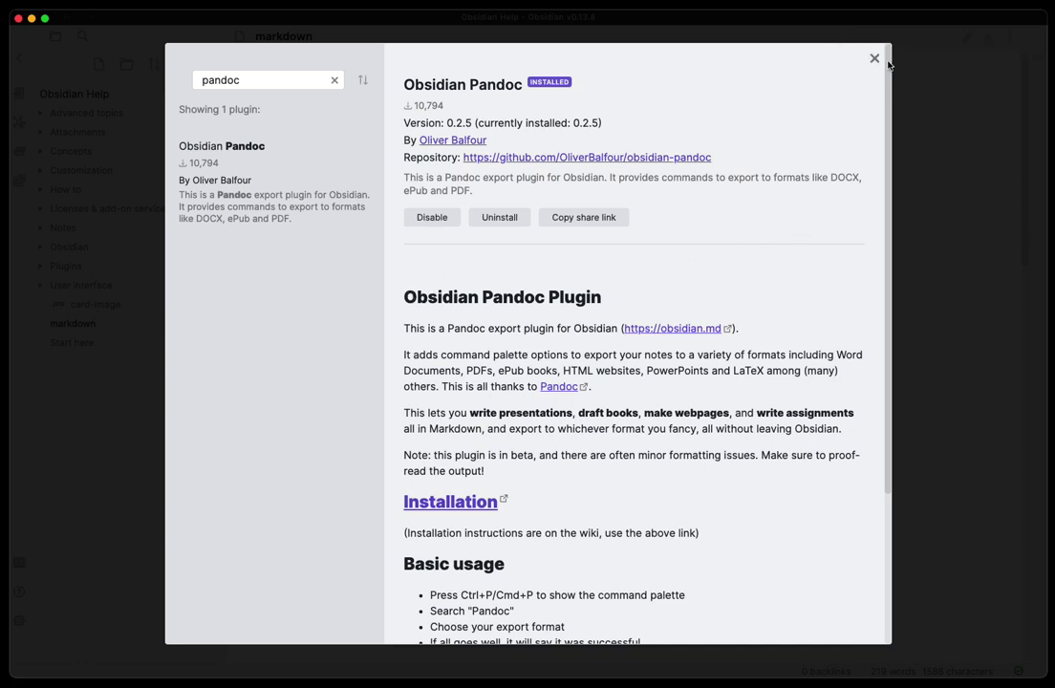
Leave the plugin browser and go to the Pandoc Plugin's settings page
left_click(874, 59)
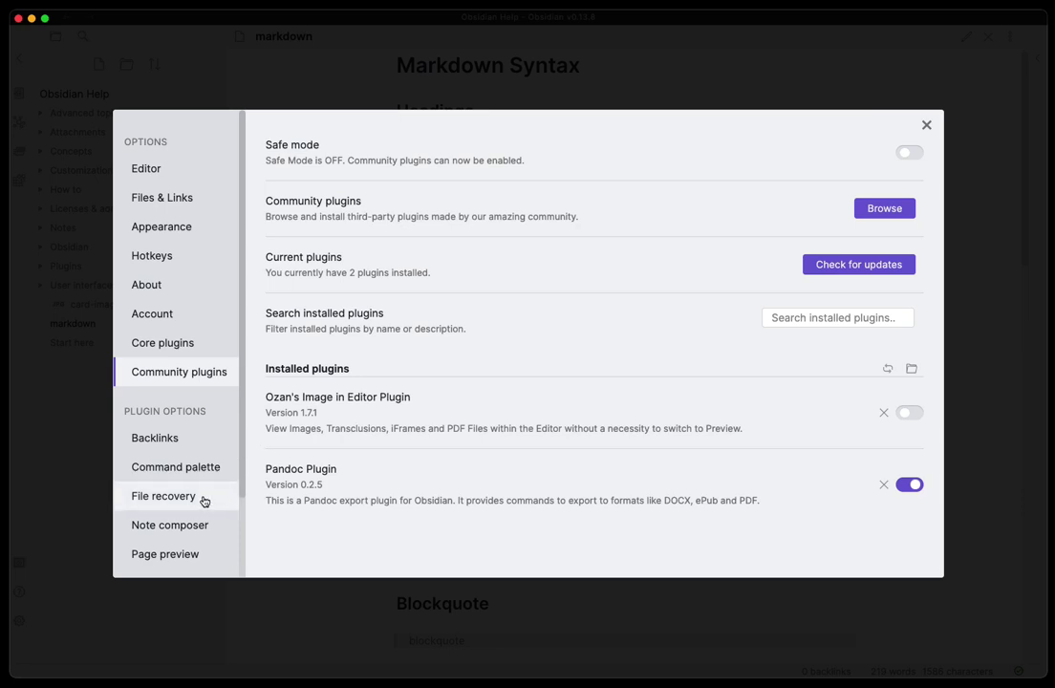
scroll(191, 506, "down", 3)
left_click(172, 489)
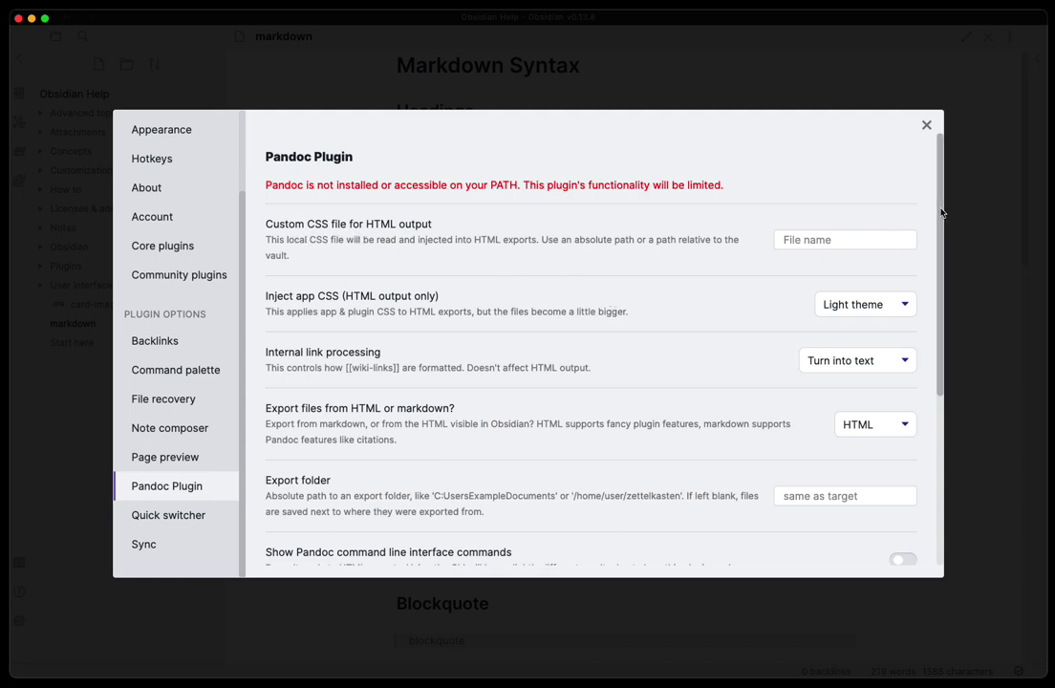
Review the CSS and export-source dropdowns, keeping Light theme and HTML export
left_click_drag(941, 212, 936, 263)
left_click(882, 224)
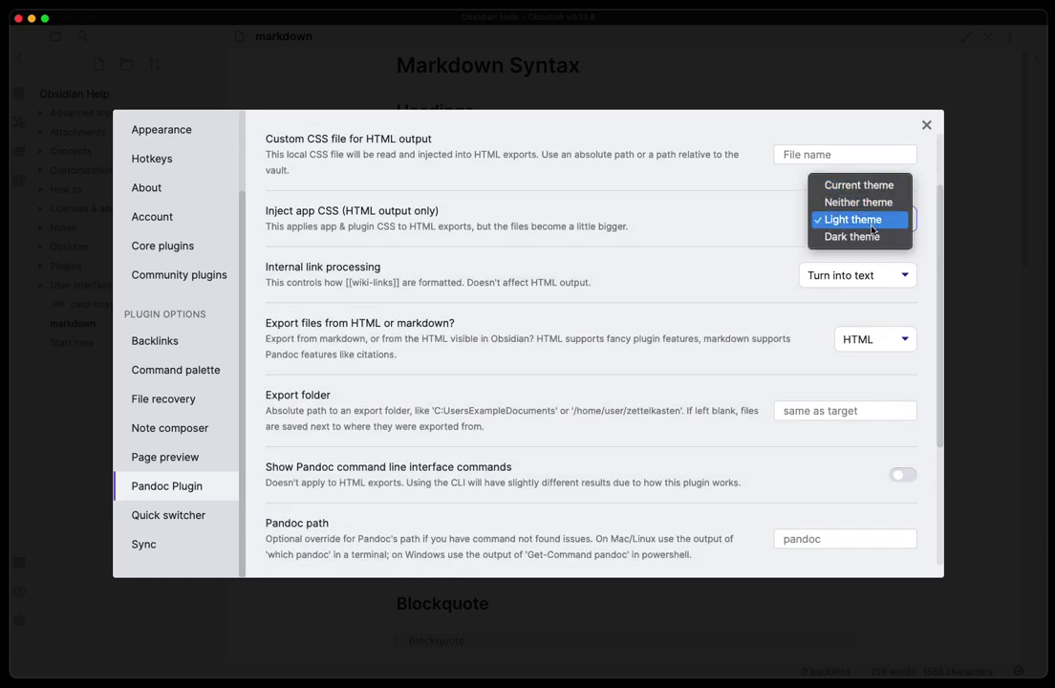
left_click(747, 240)
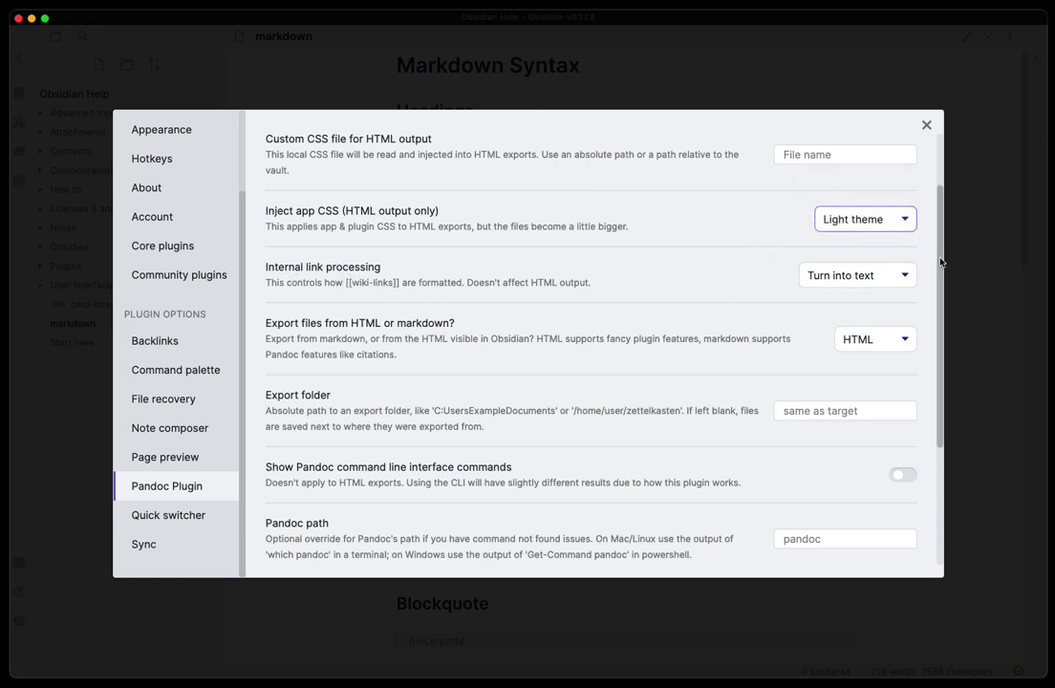
scroll(936, 282, "down", 2)
scroll(943, 289, "down", 1)
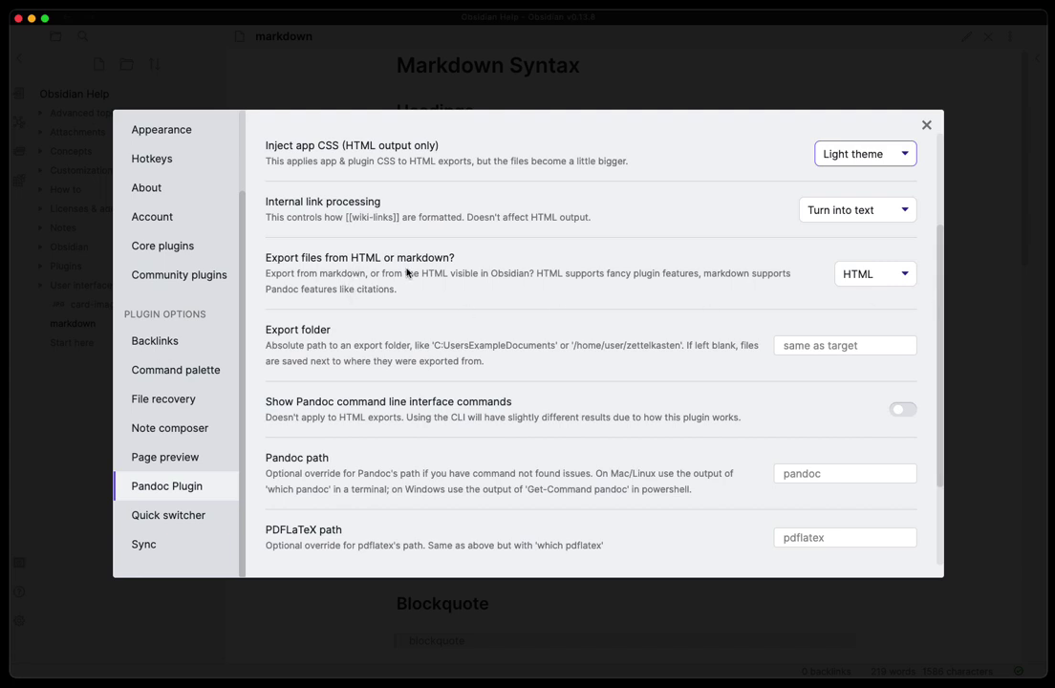
left_click(872, 275)
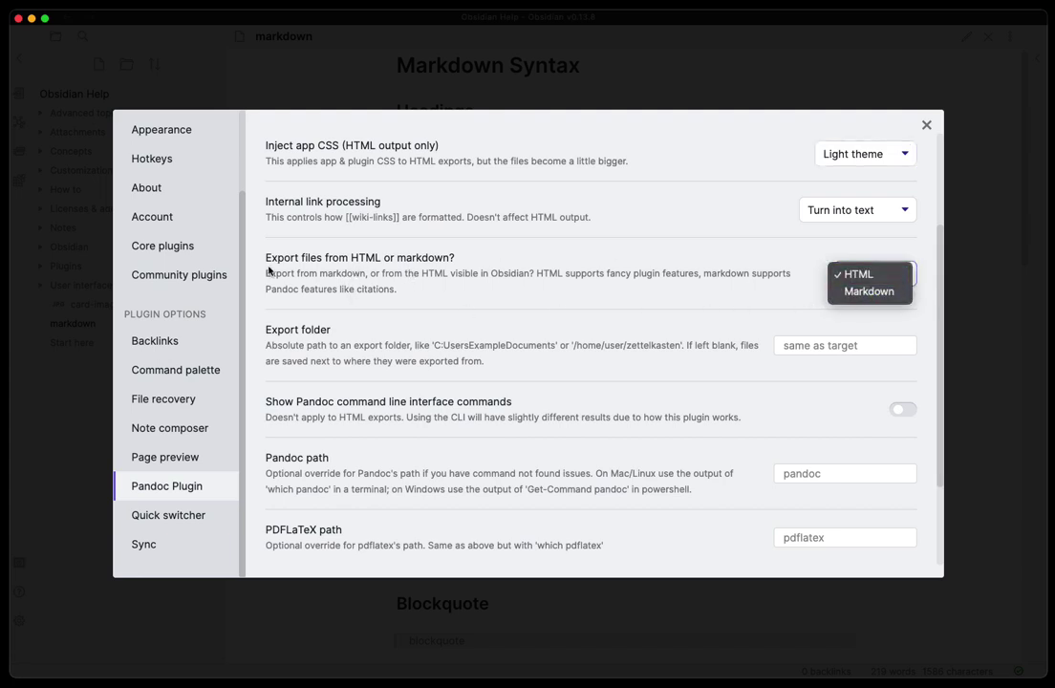
left_click(858, 277)
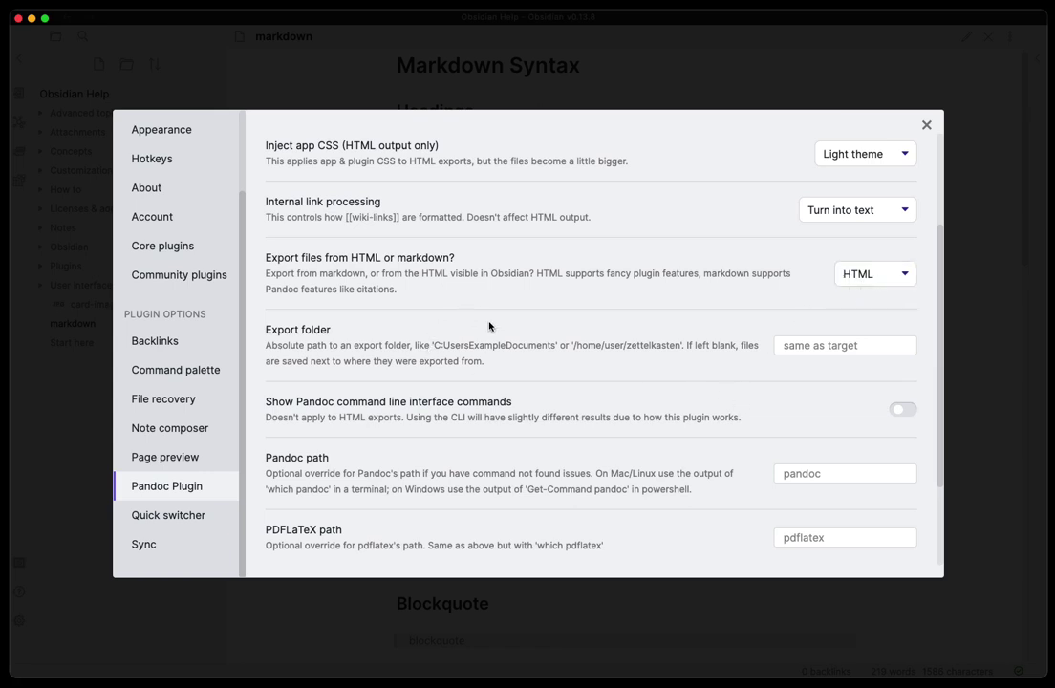
left_click(788, 346)
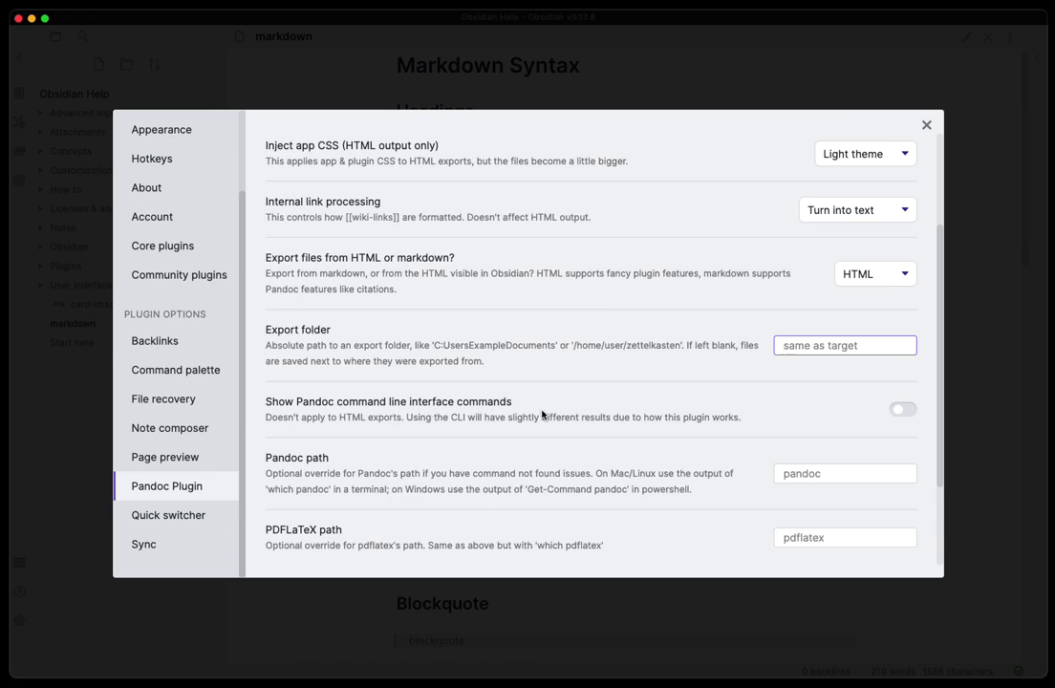
scroll(941, 295, "down", 2)
scroll(941, 295, "down", 3)
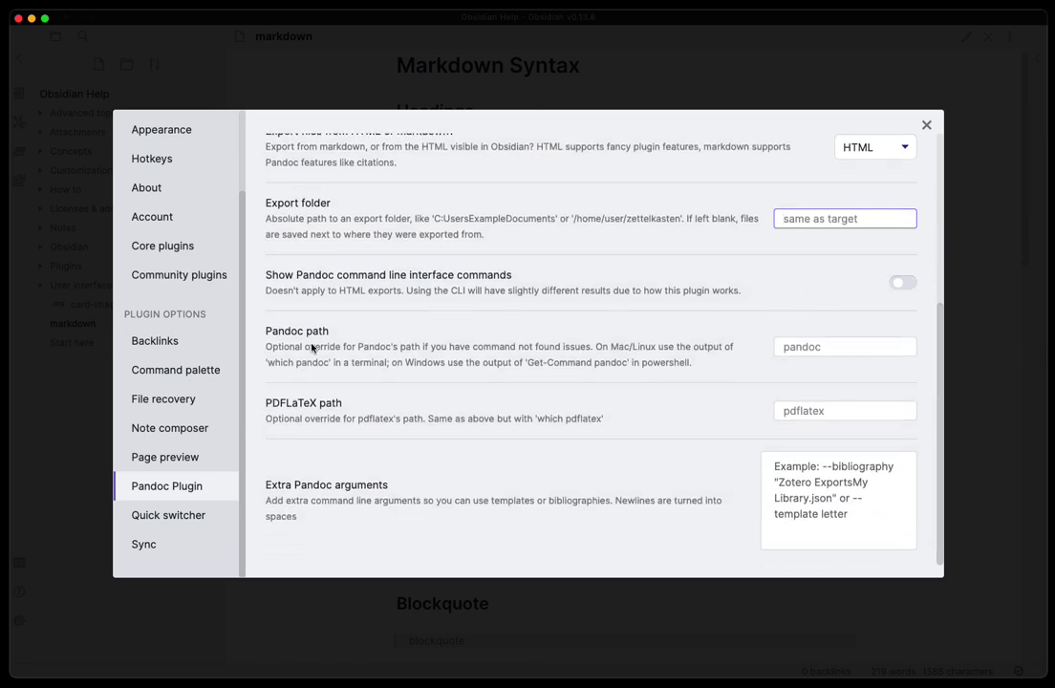
left_click(822, 346)
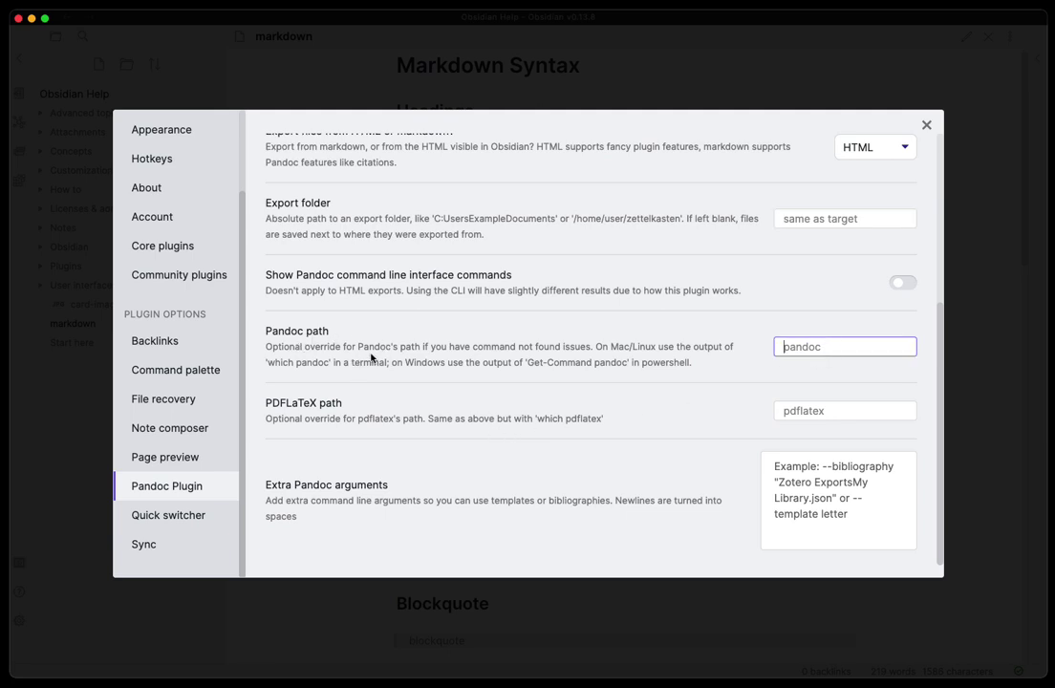
scroll(940, 377, "up", 1)
left_click_drag(940, 377, 941, 226)
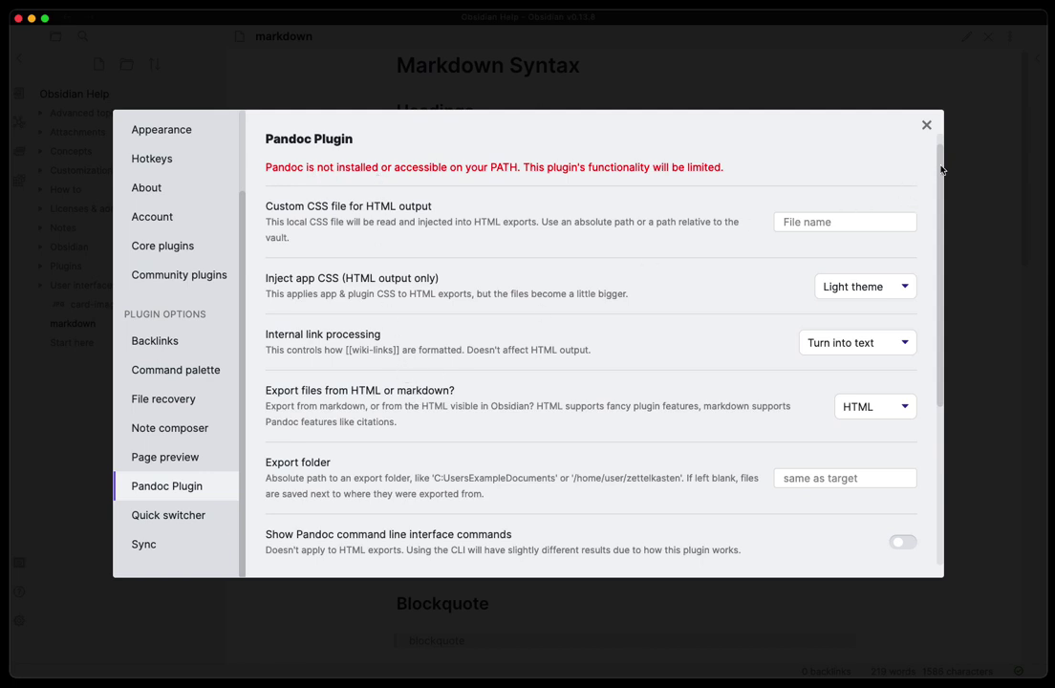
left_click_drag(940, 169, 939, 353)
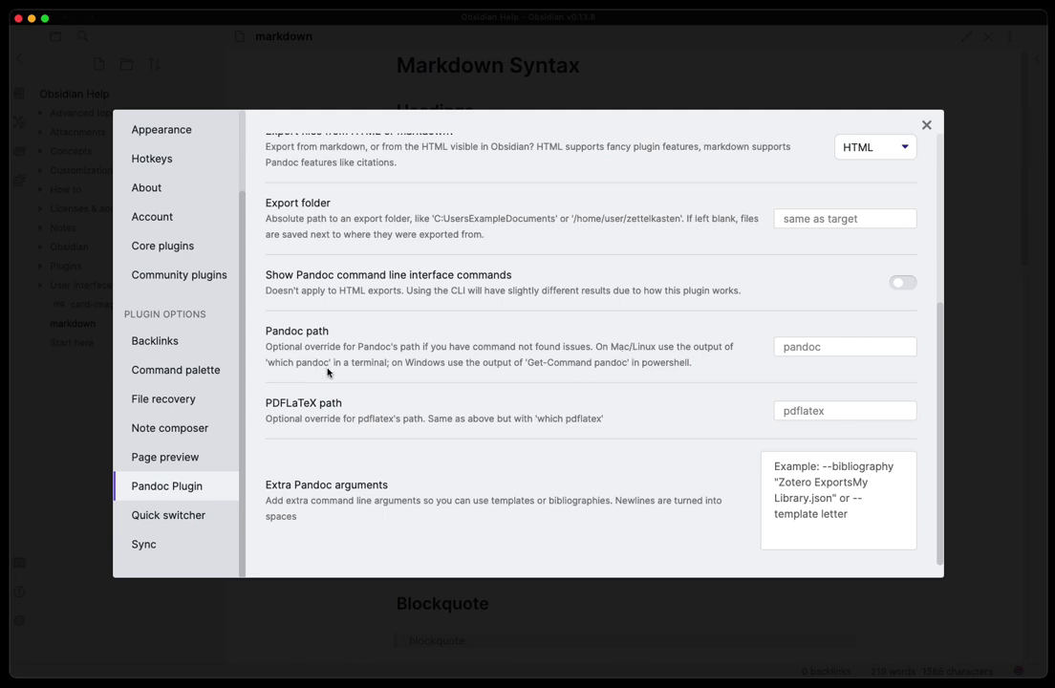
left_click(798, 345)
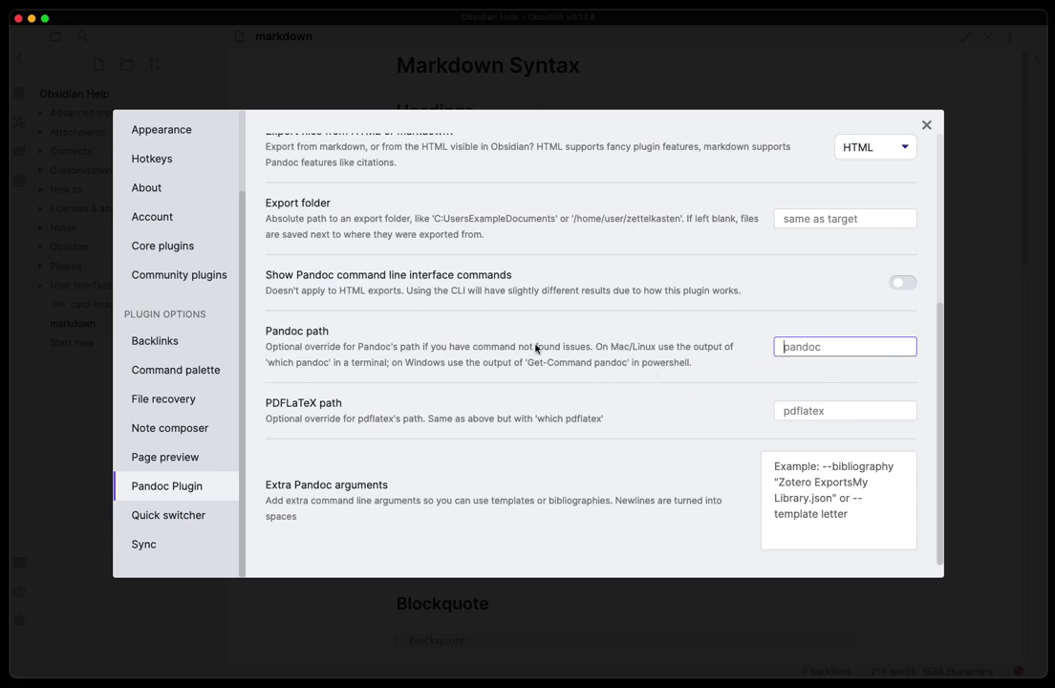
left_click(497, 326)
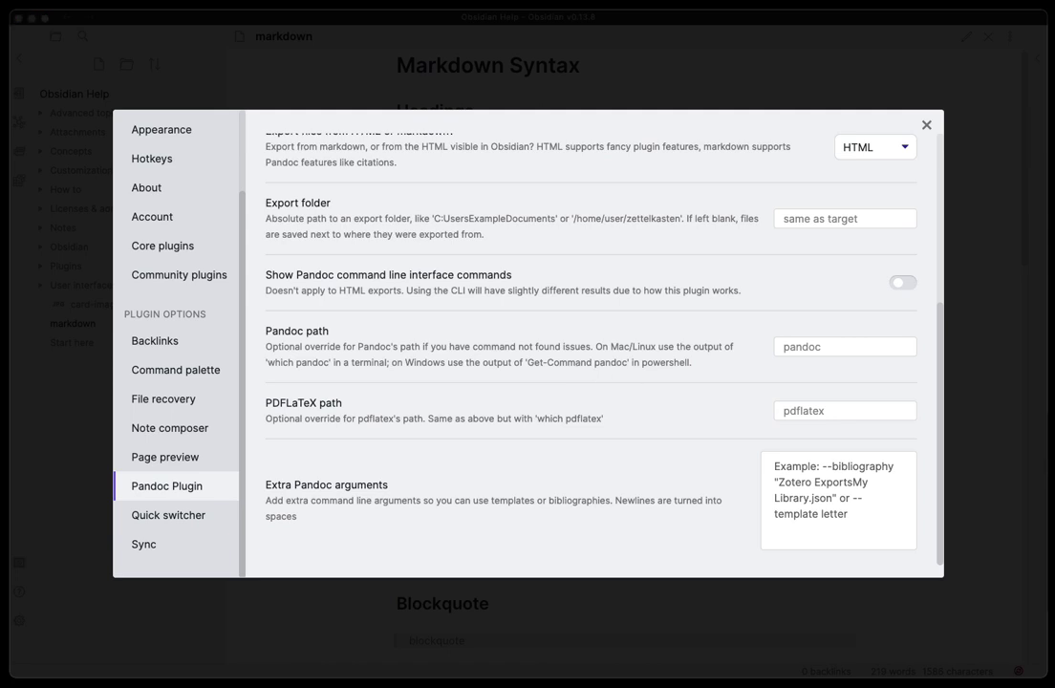
Set Pandoc path to /usr/local/bin/pandoc and the export folder to Downloads
left_click(828, 346)
type("/usr/local/bin/pandoc")
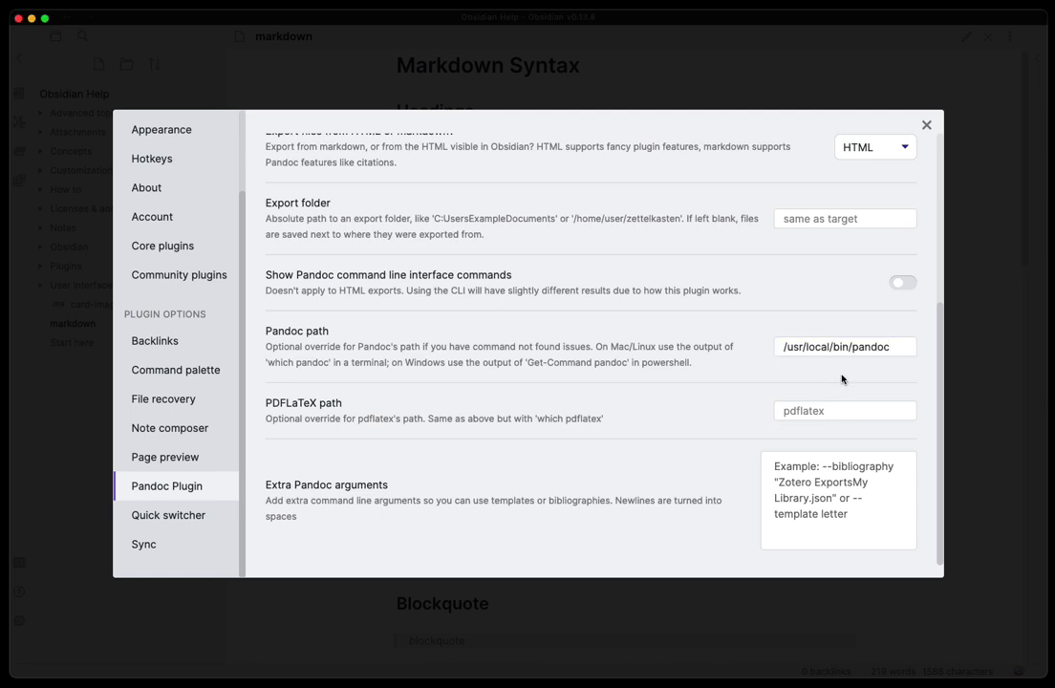
left_click(845, 391)
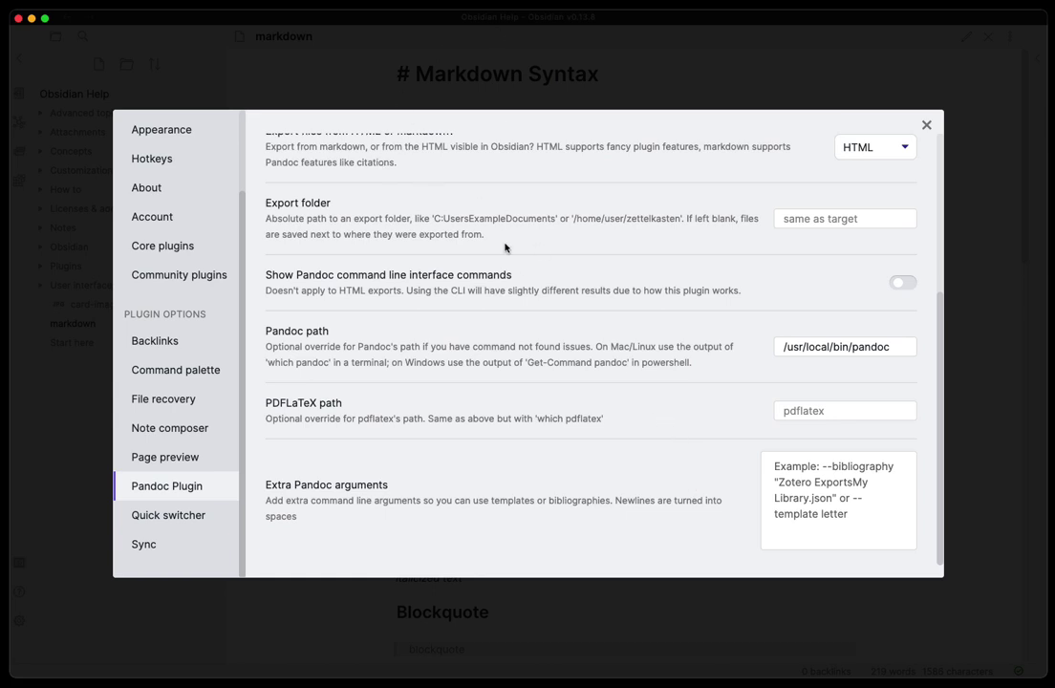
left_click(803, 219)
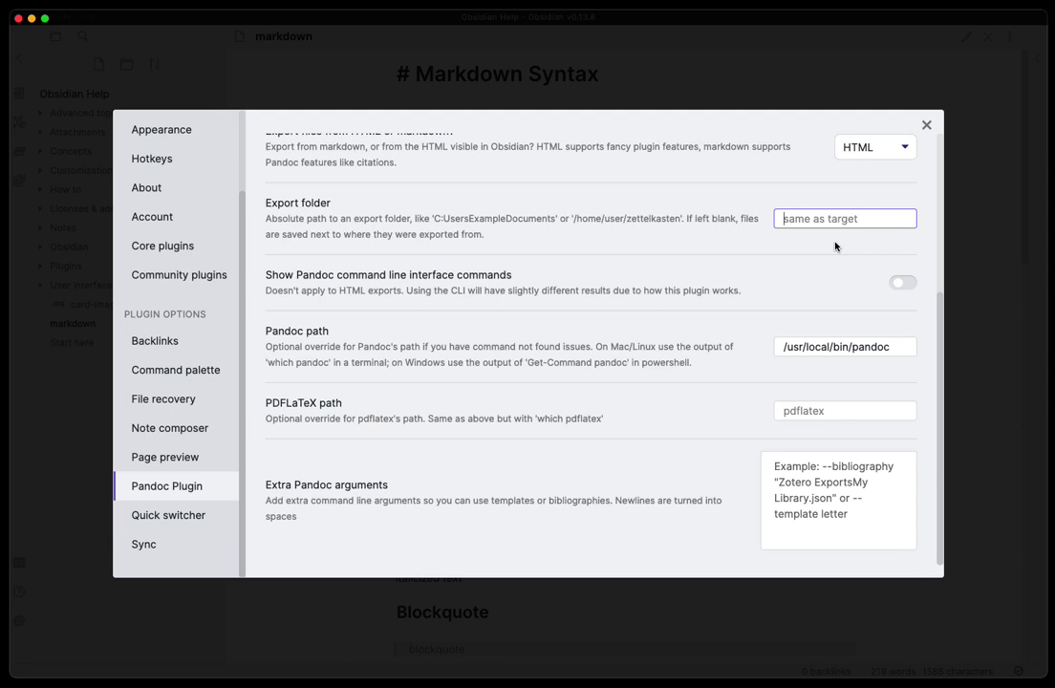
key("super+v")
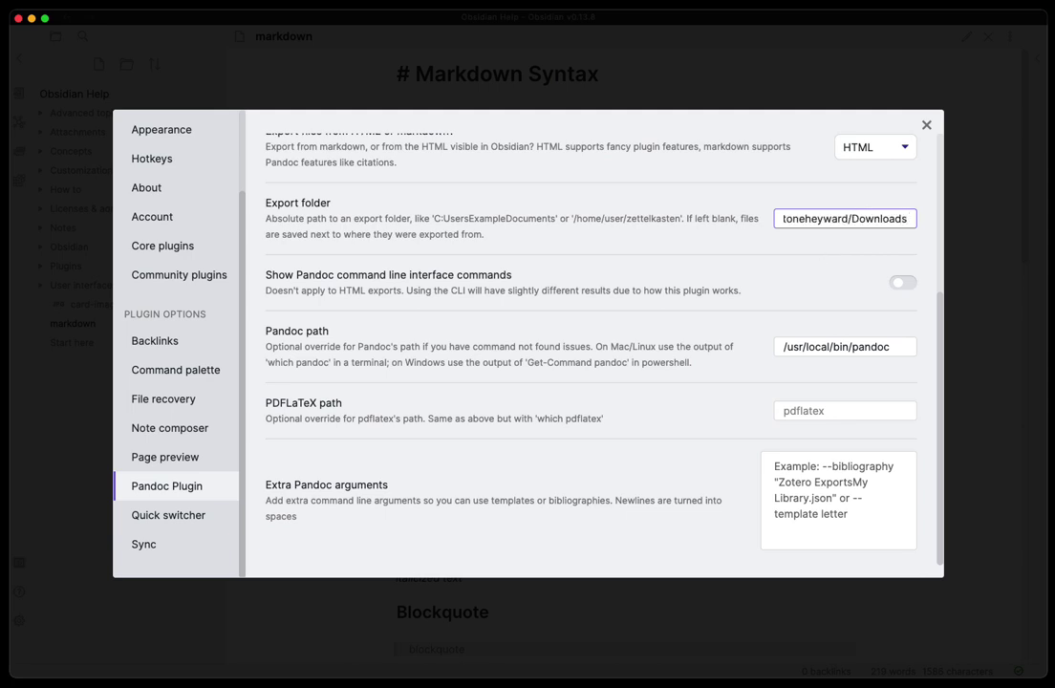
left_click(522, 485)
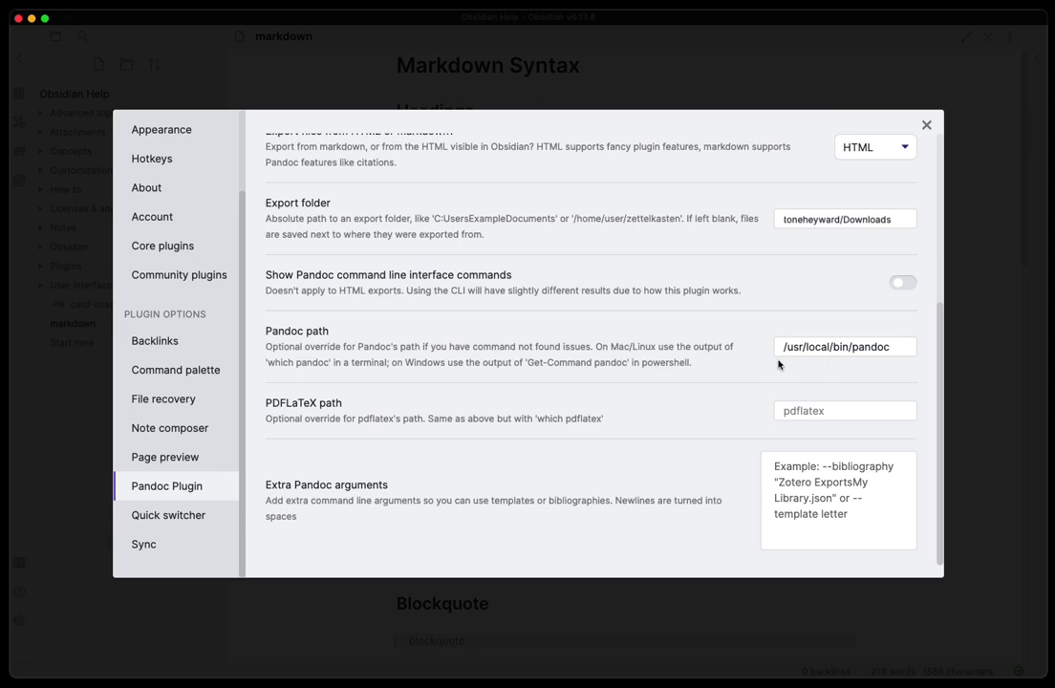
left_click(898, 346)
left_click(926, 126)
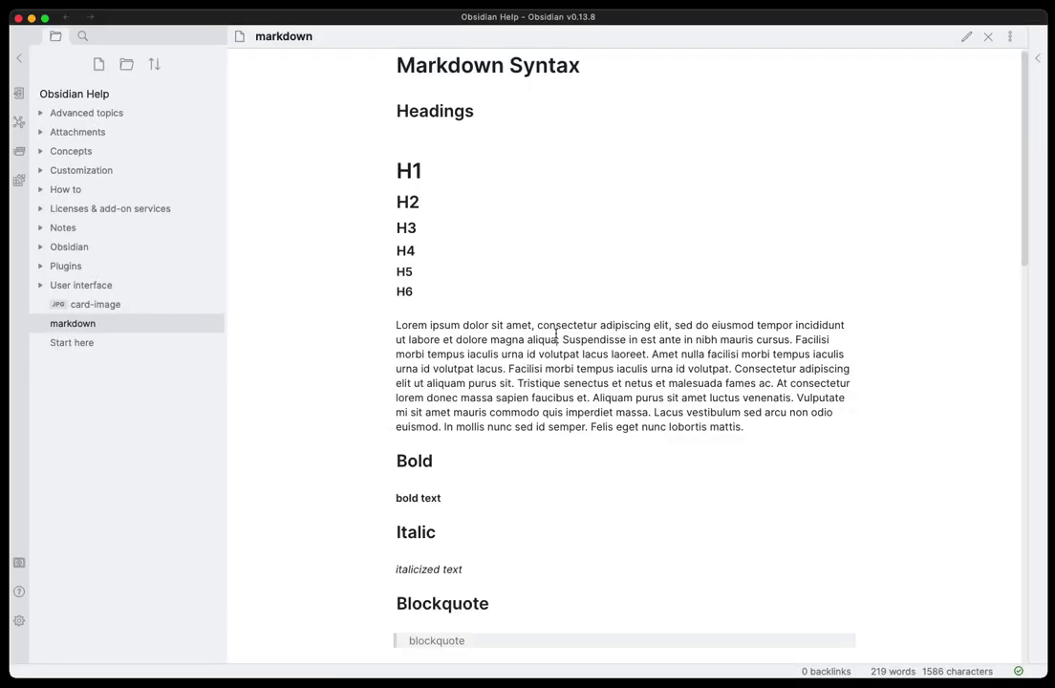
key("super+p")
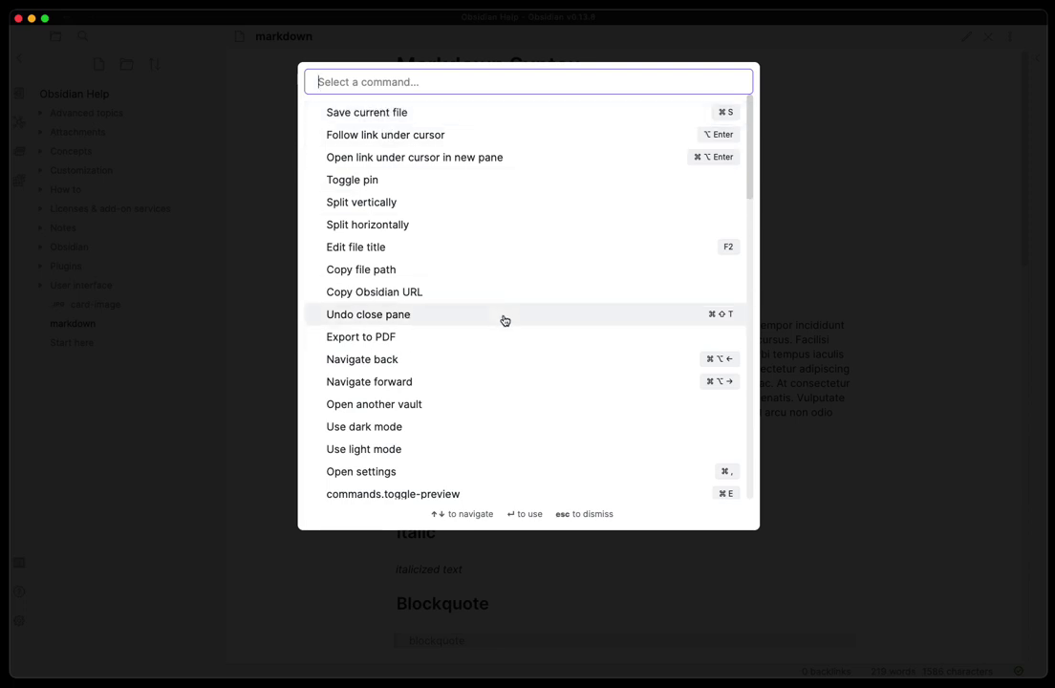
type("pand")
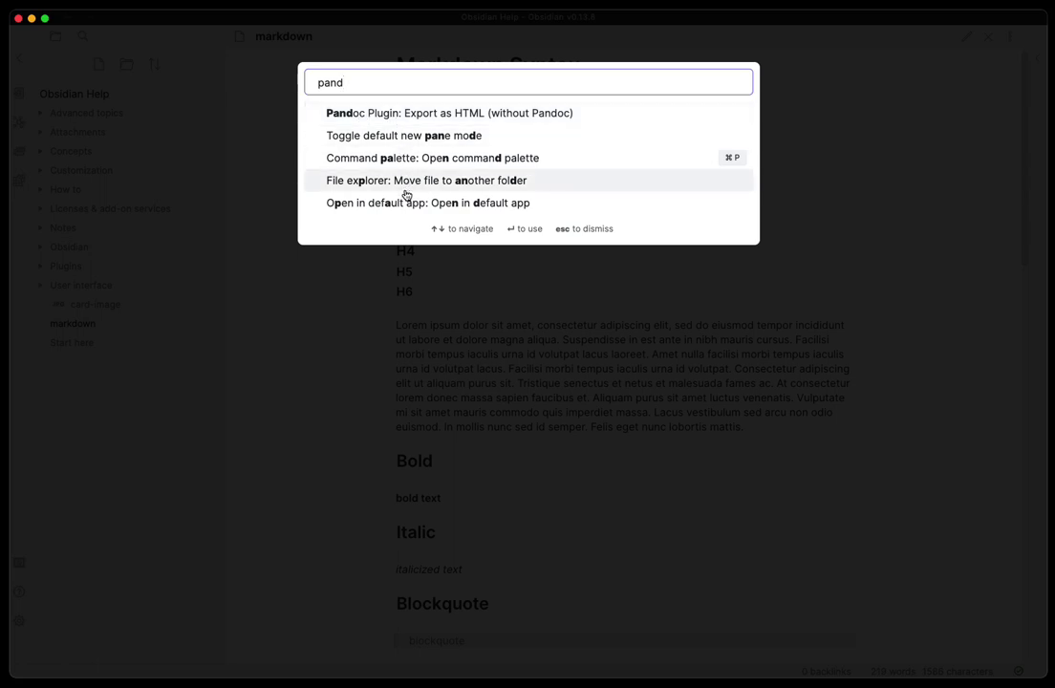
left_click(300, 236)
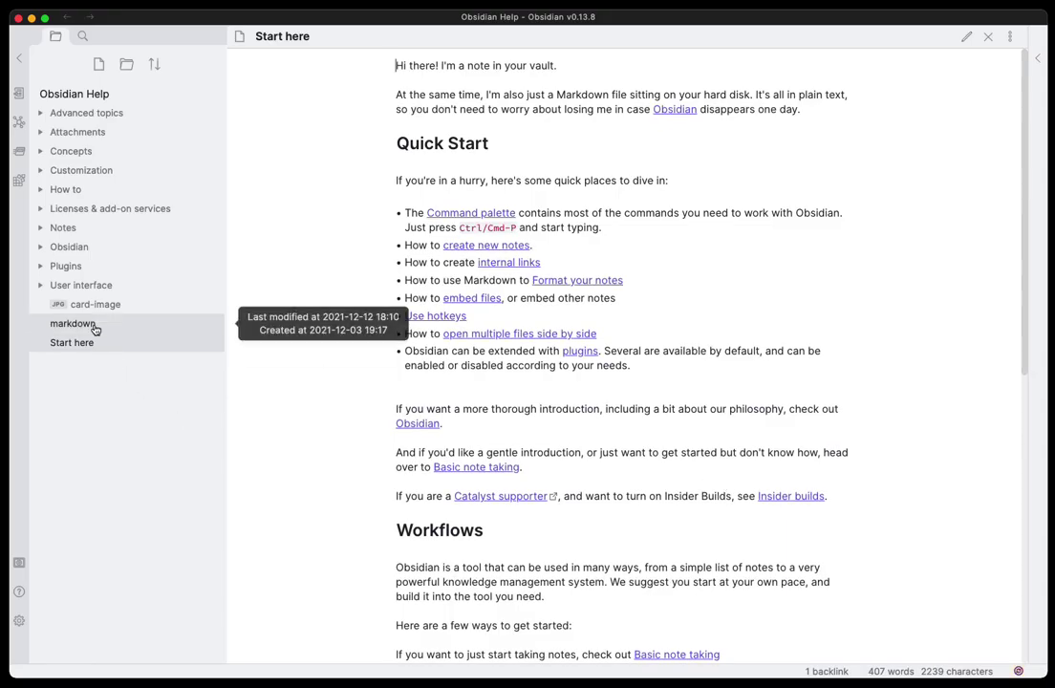
Select the Markdown Syntax note and filter the command palette by 'pand'
left_click(95, 327)
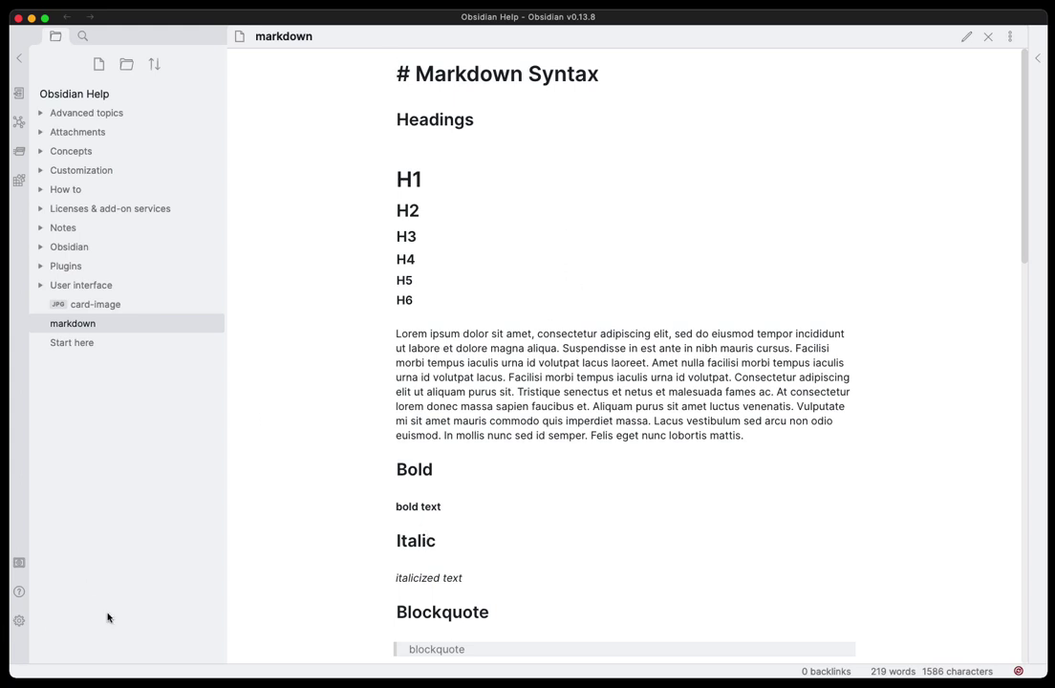
key("super+p")
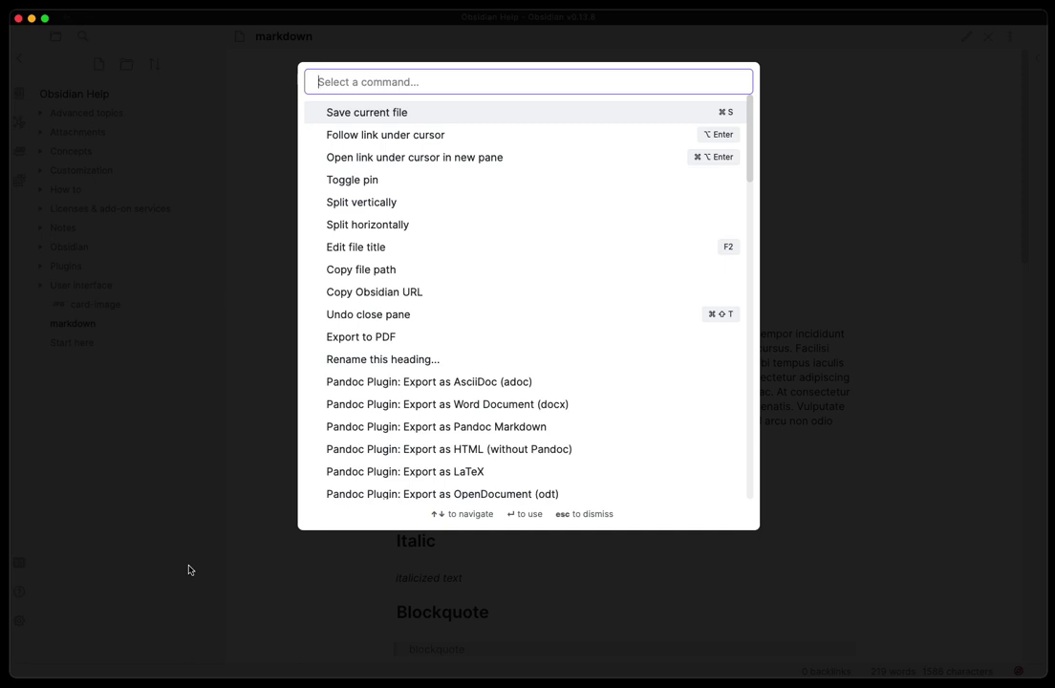
type("pand")
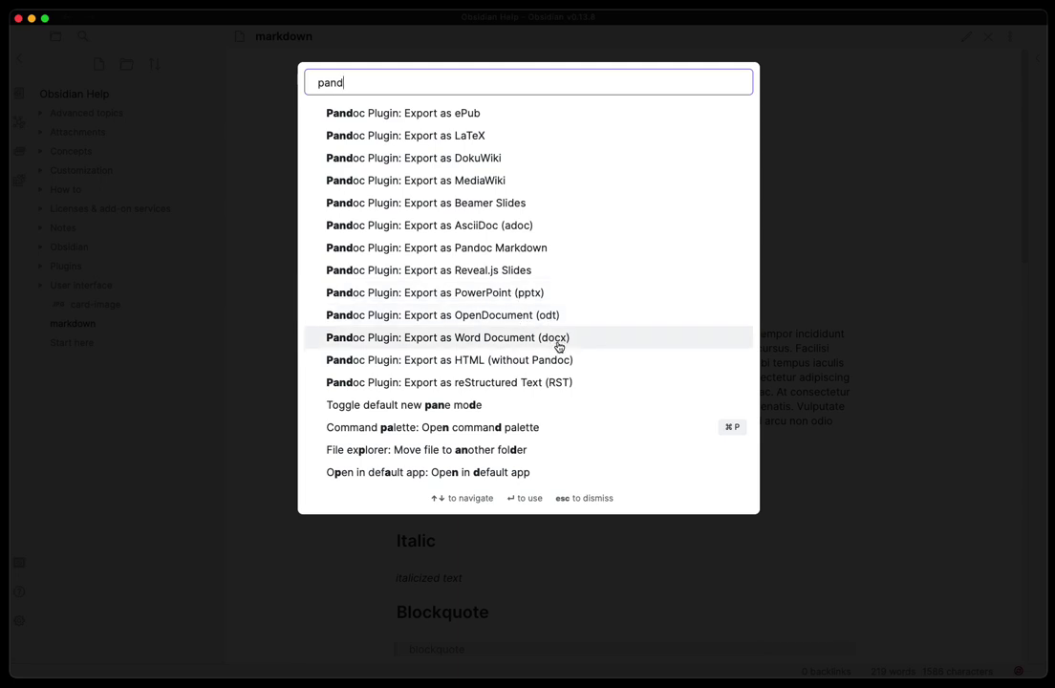
Run Export as Word Document (docx), allow pandoc past the security prompt, and dismiss the notice
left_click(561, 341)
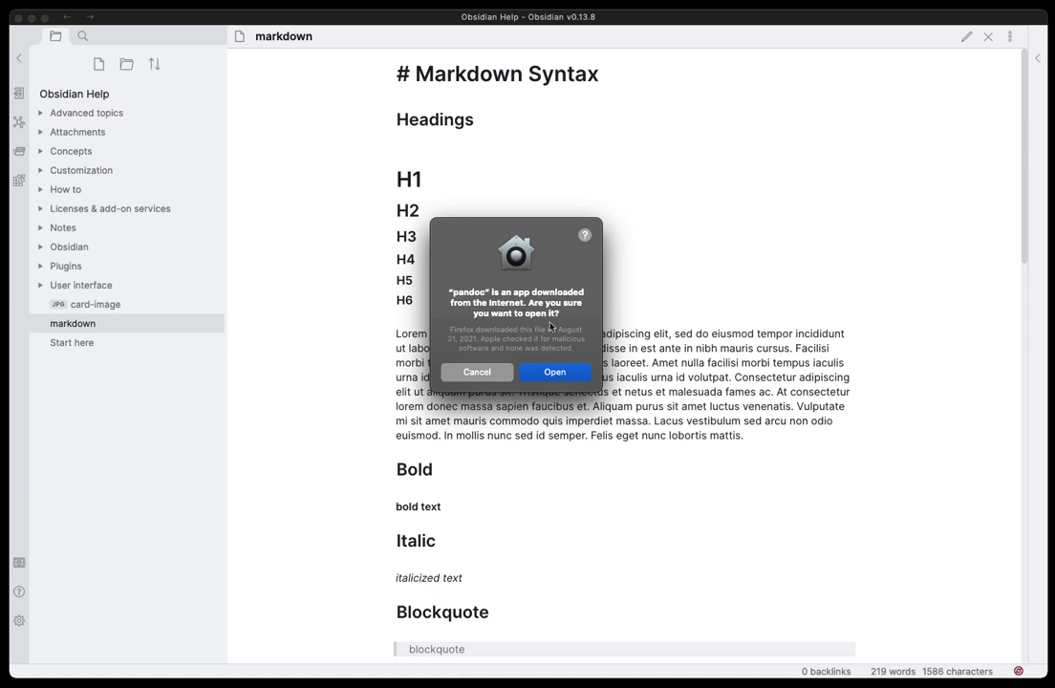
left_click(554, 374)
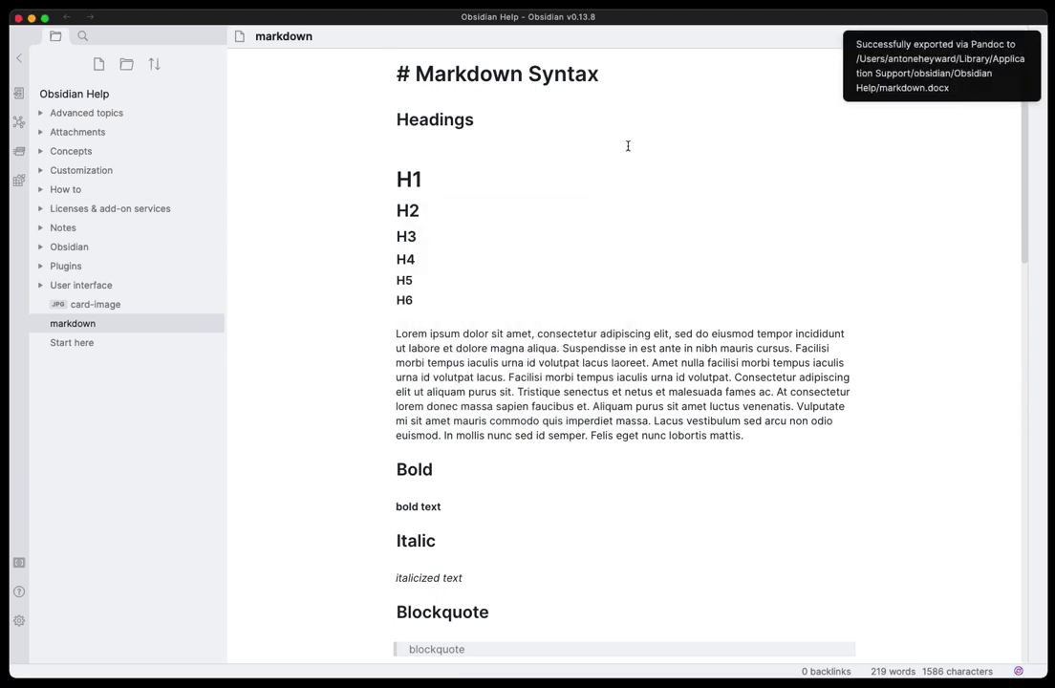
left_click(977, 69)
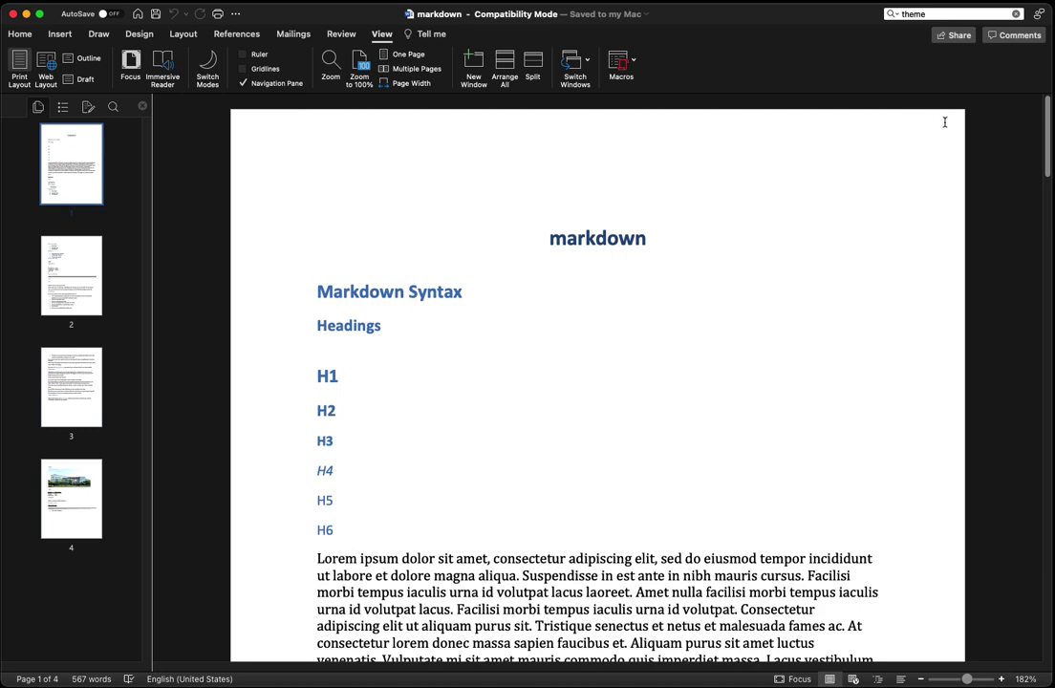
Scroll to page 2 and select the Link heading to check its hyperlink
left_click_drag(1046, 112, 1045, 306)
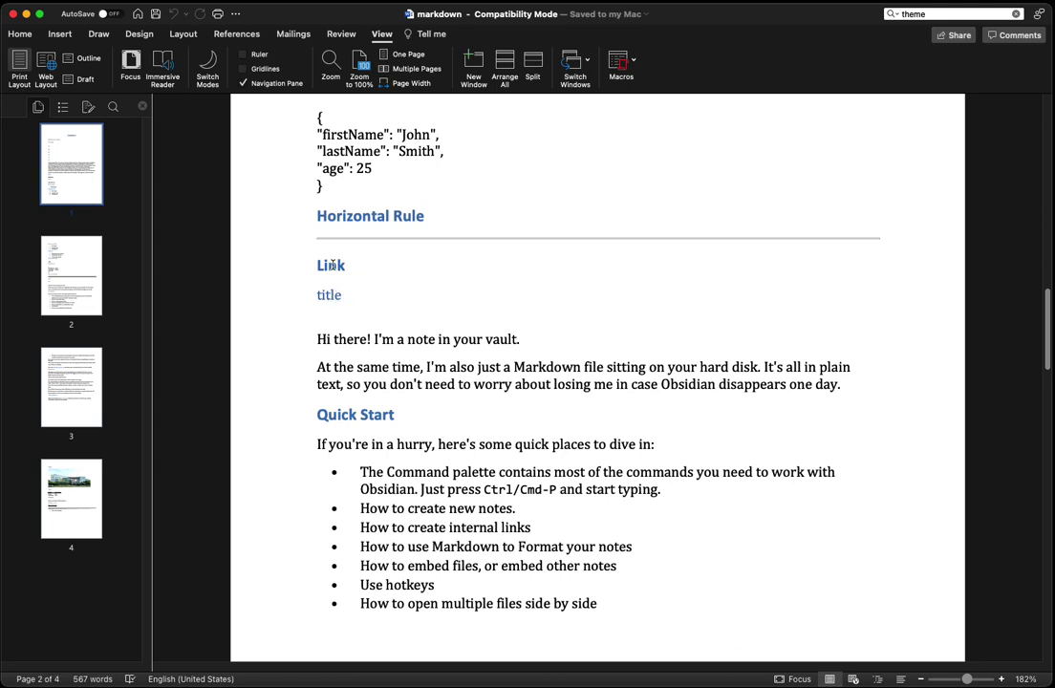
left_click(332, 265)
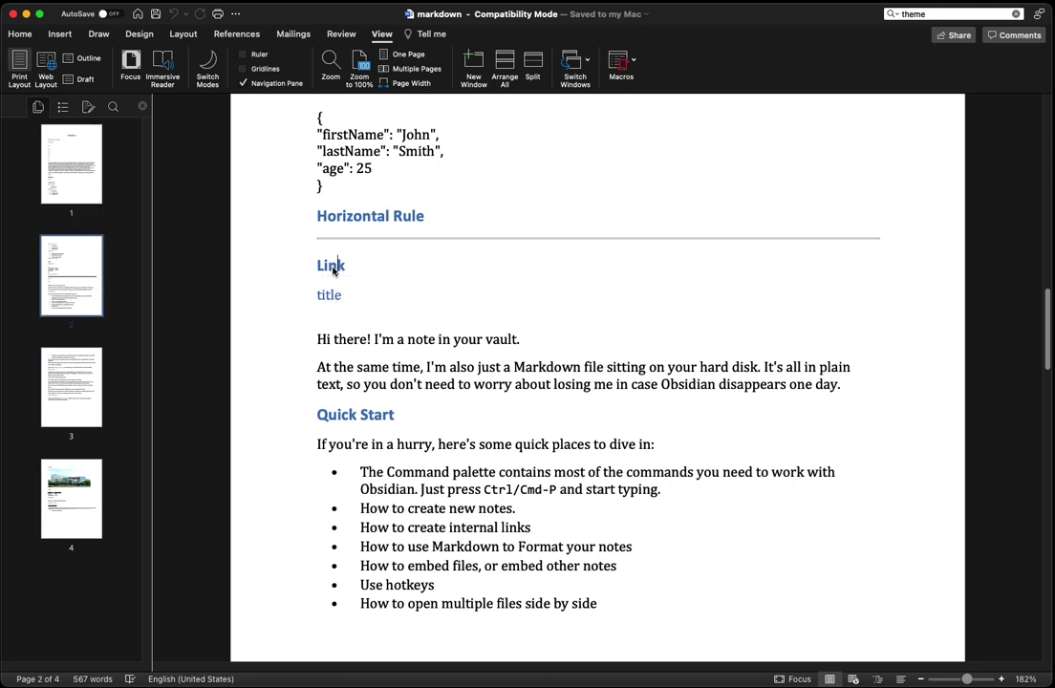
double_click(333, 271)
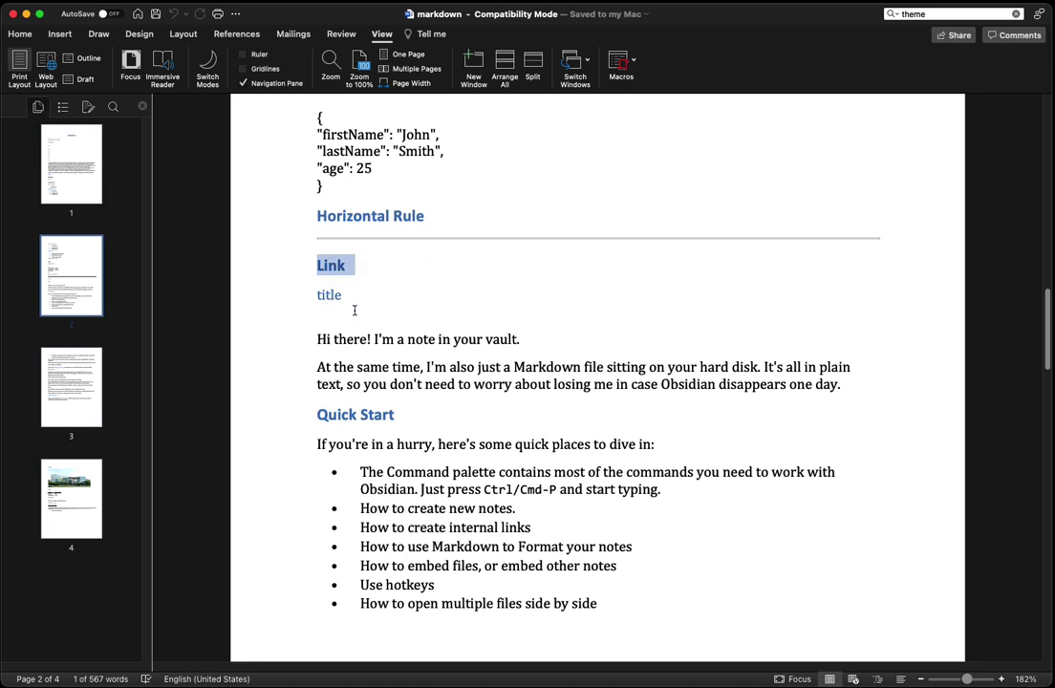
left_click(361, 315)
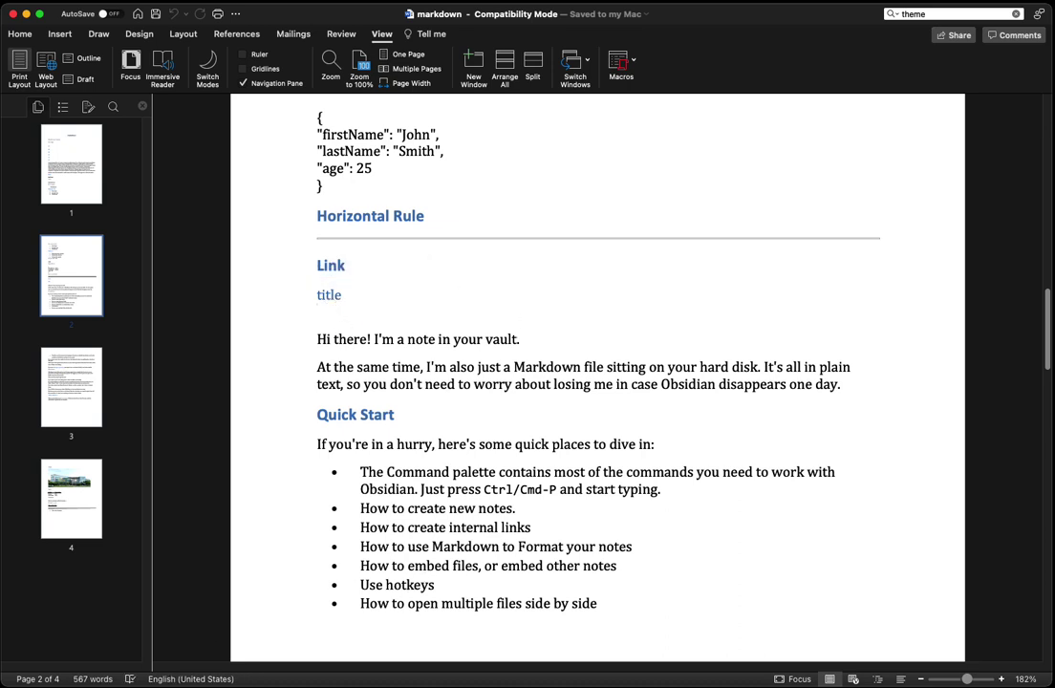
key("super+Tab")
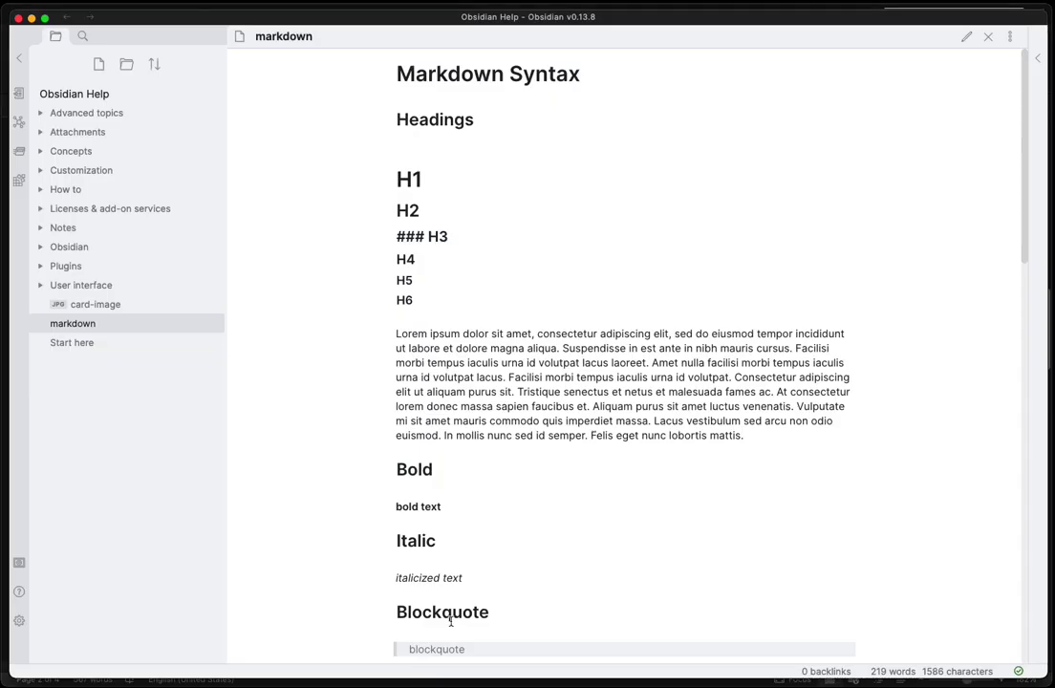
scroll(558, 569, "down", 5)
scroll(559, 569, "down", 5)
scroll(559, 568, "down", 5)
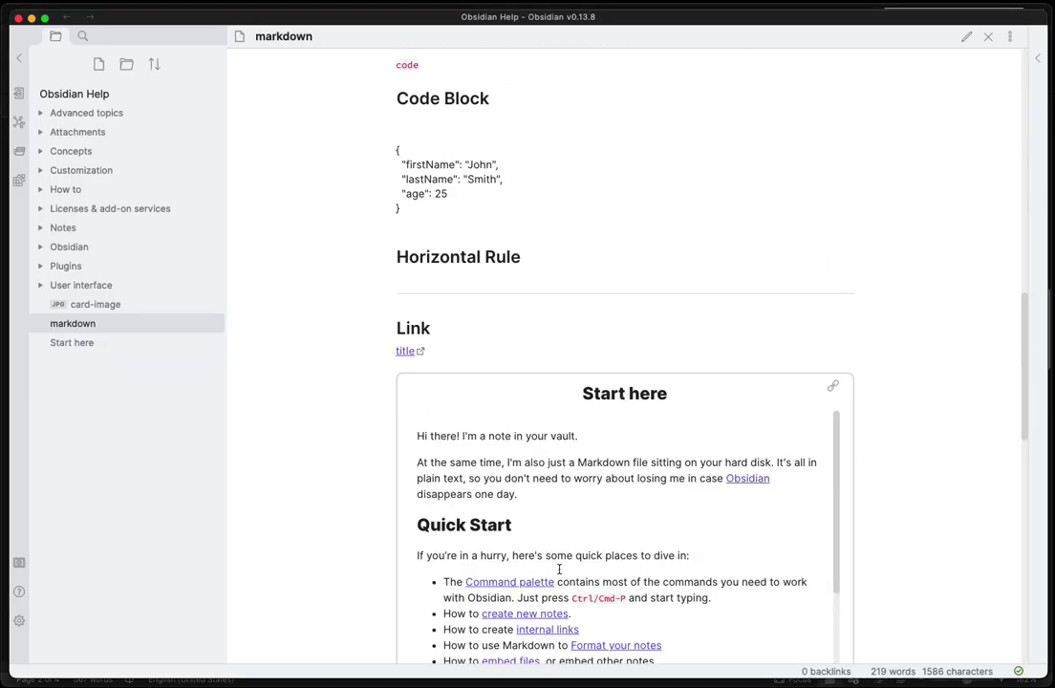
double_click(423, 327)
key("Right")
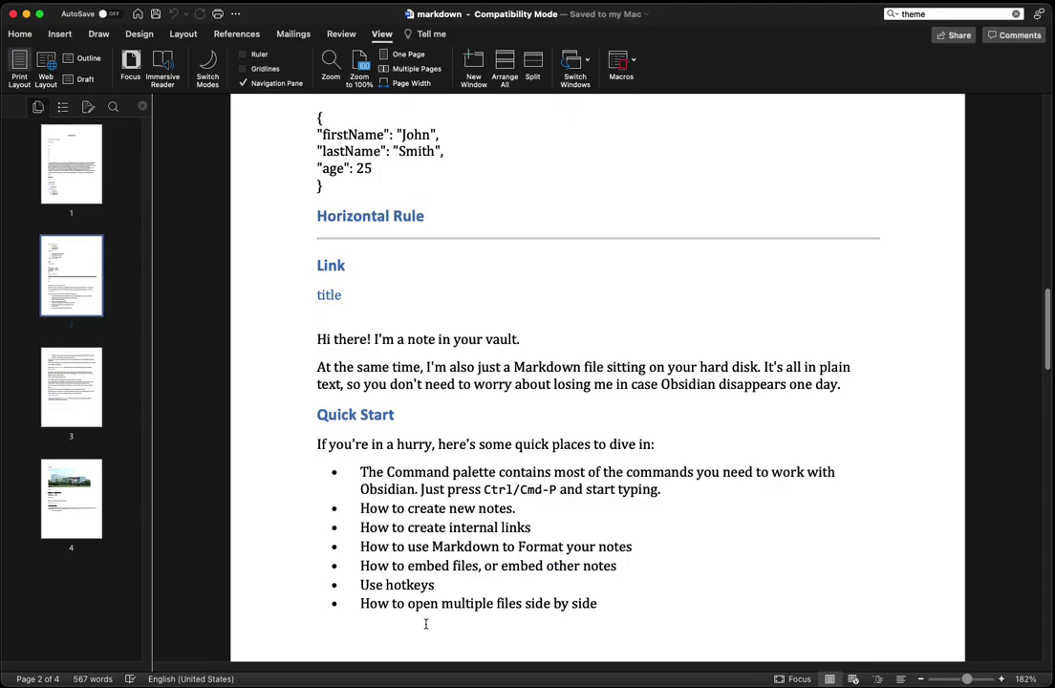
Scroll through pages 2–3 of the Word export and select the I have questions heading
scroll(432, 554, "down", 2)
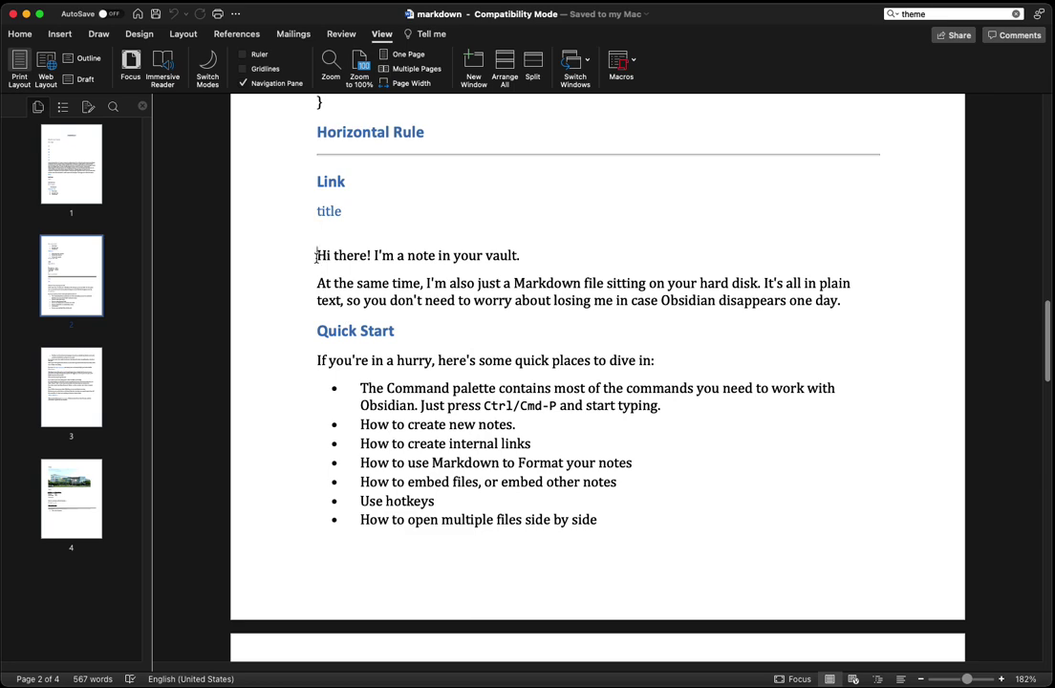
left_click_drag(317, 256, 427, 427)
scroll(492, 507, "down", 10)
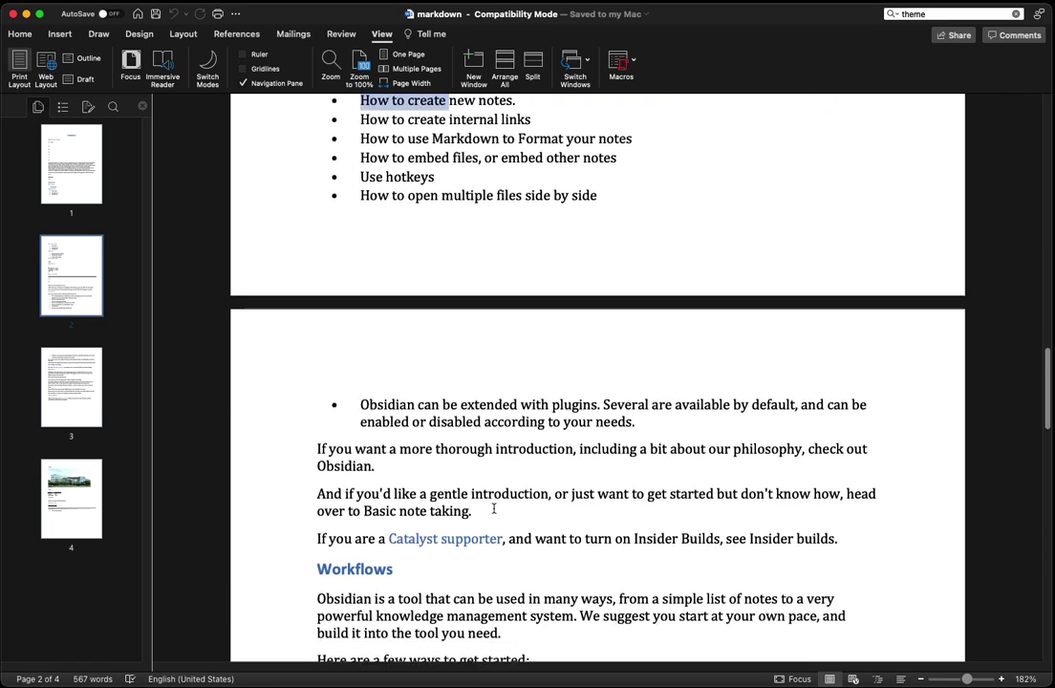
scroll(493, 509, "down", 17)
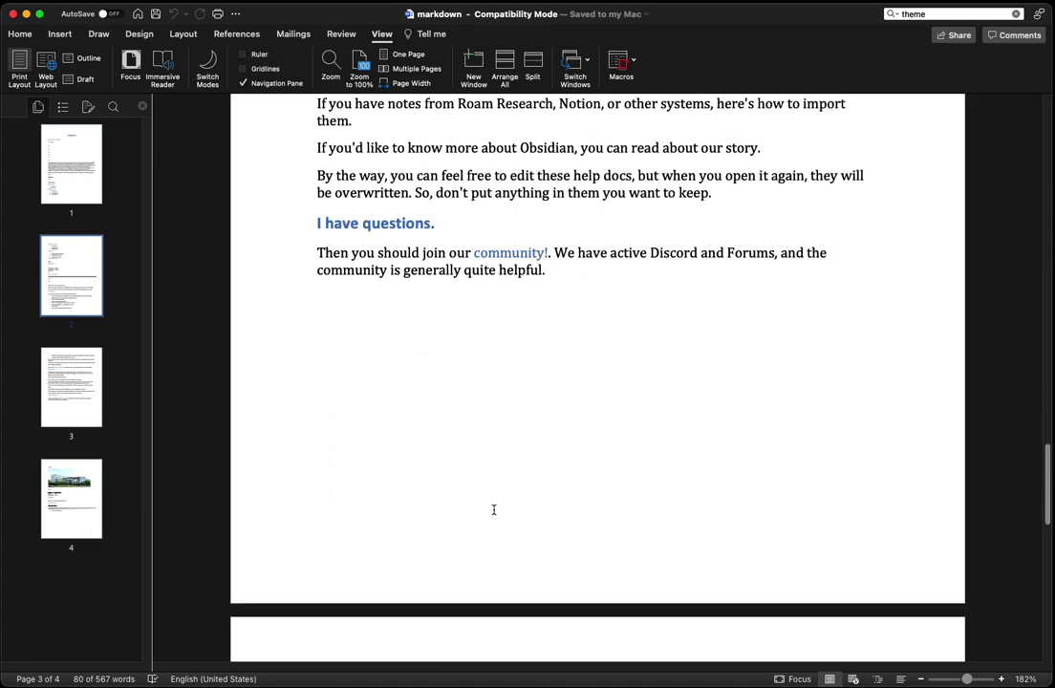
scroll(494, 509, "up", 2)
scroll(494, 509, "up", 4)
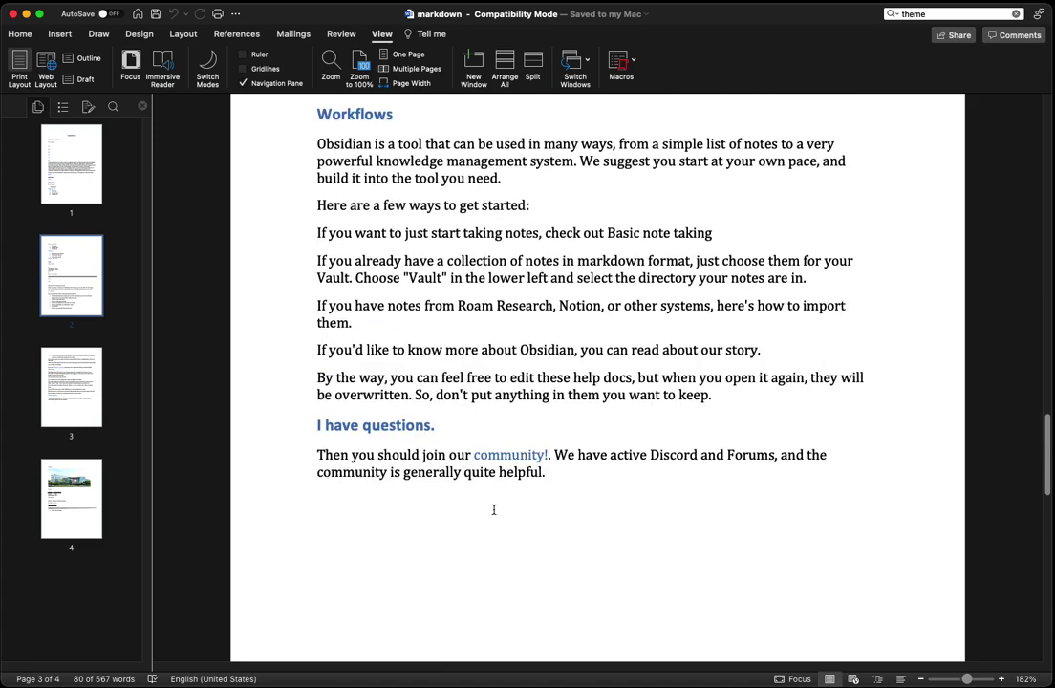
scroll(494, 509, "up", 6)
scroll(420, 546, "down", 20)
scroll(420, 553, "up", 12)
scroll(419, 549, "up", 2)
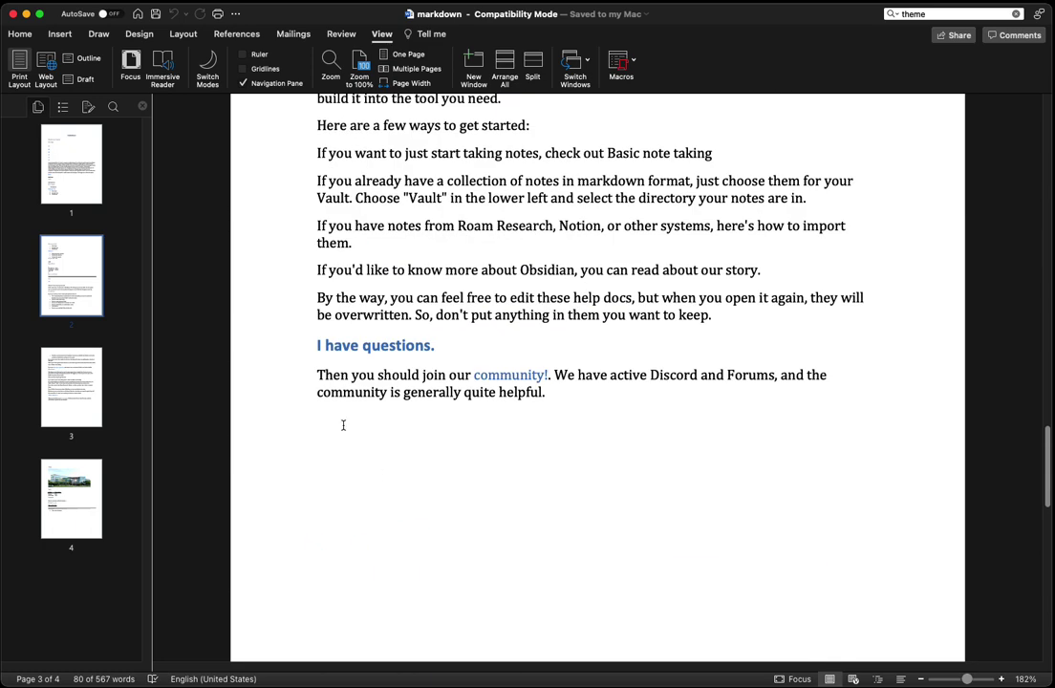
left_click_drag(318, 347, 431, 346)
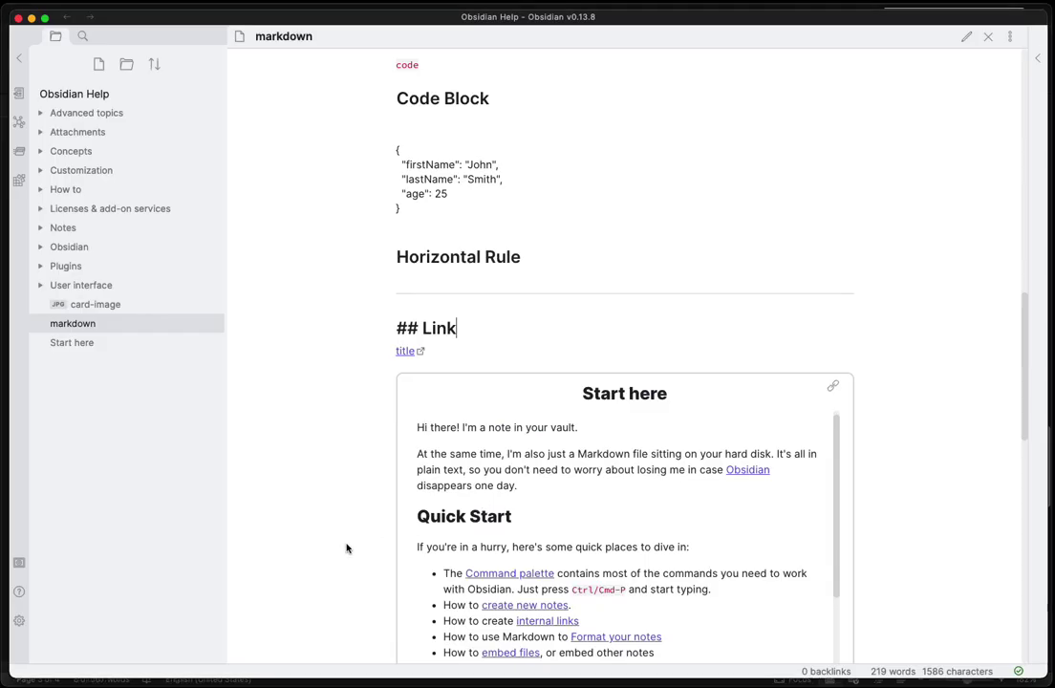
Scroll through the Obsidian note's Start here embed, then scroll Word to page 4
scroll(344, 547, "down", 5)
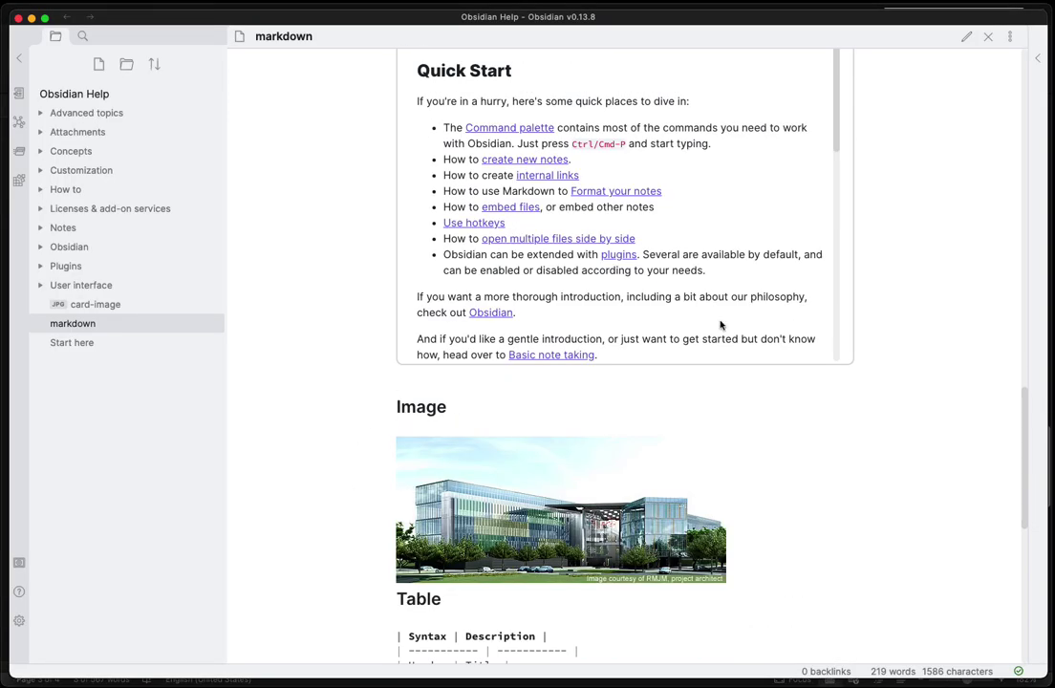
left_click_drag(834, 162, 840, 367)
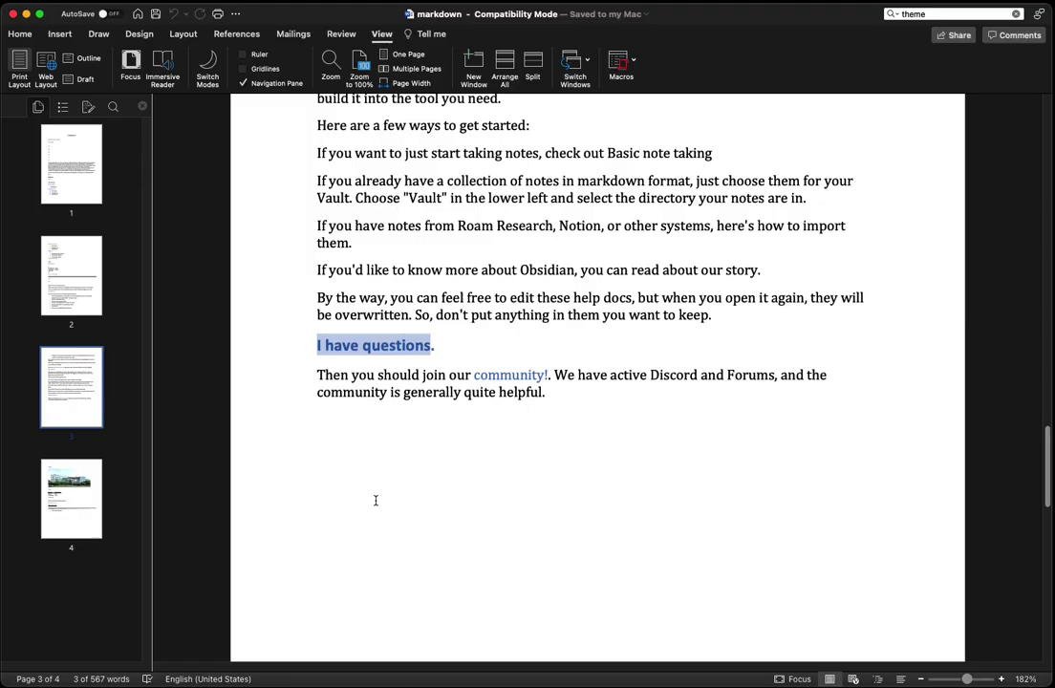
scroll(415, 516, "down", 10)
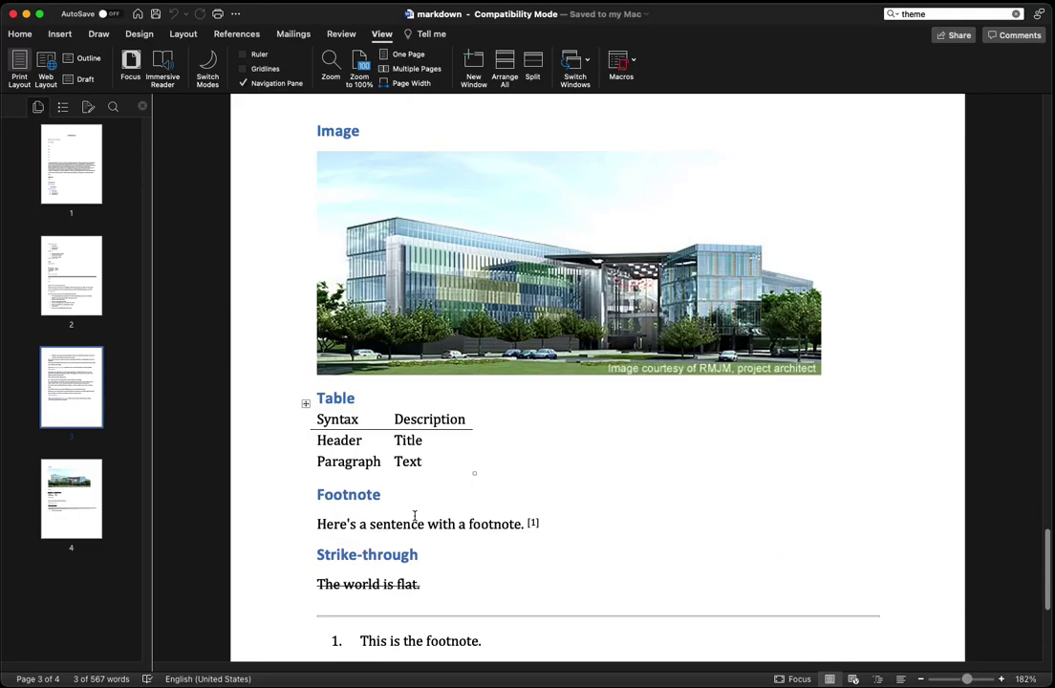
Select the whole exported table in Word to inspect it, then deselect it
left_click(430, 459)
left_click(306, 404)
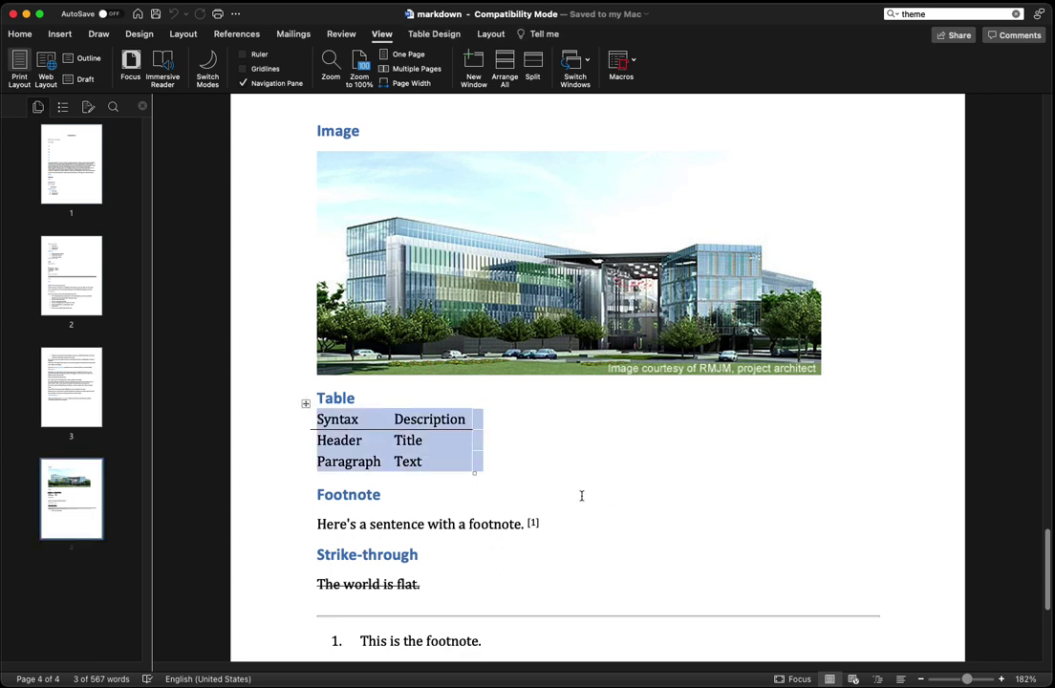
scroll(721, 481, "down", 4)
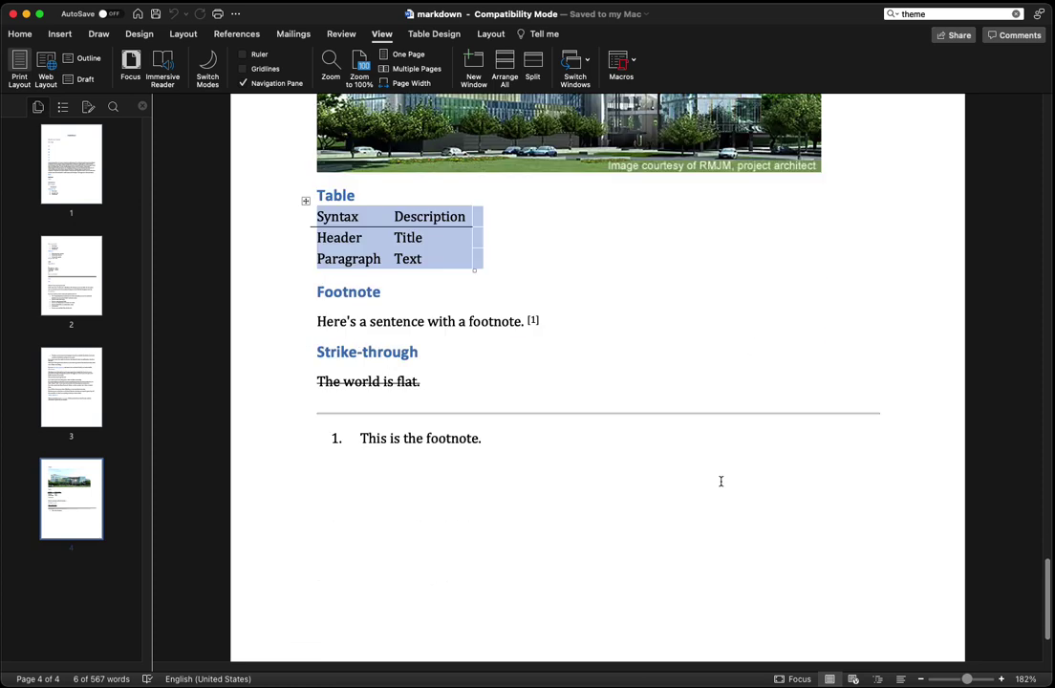
left_click(532, 321)
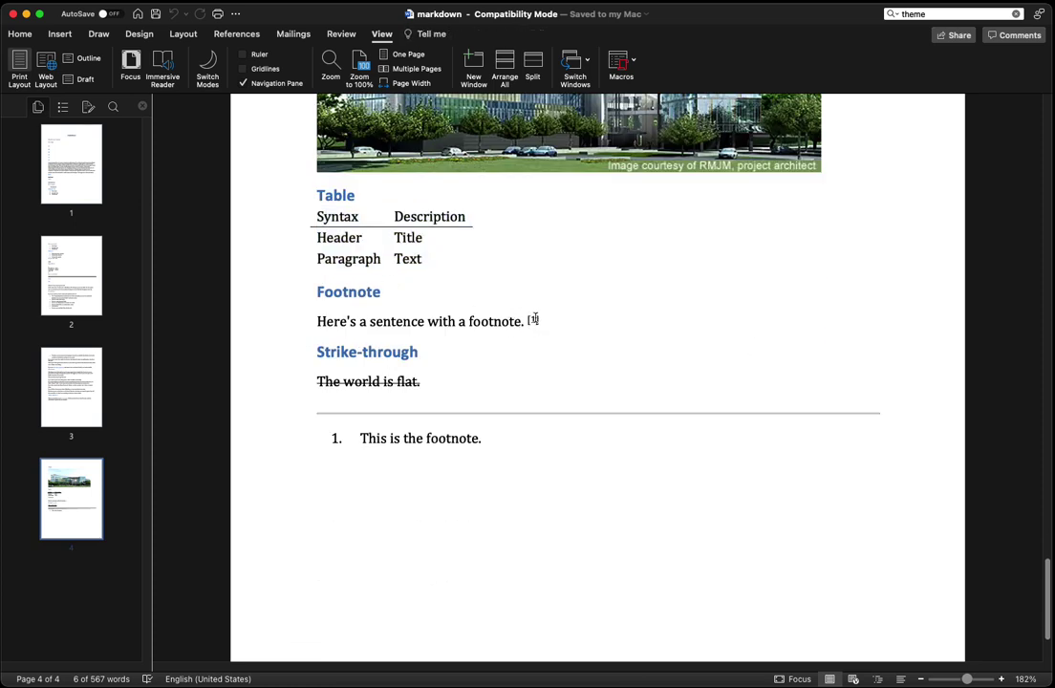
Select the [1] footnote marker twice, then scroll back to the document's start
double_click(536, 322)
scroll(532, 367, "down", 3)
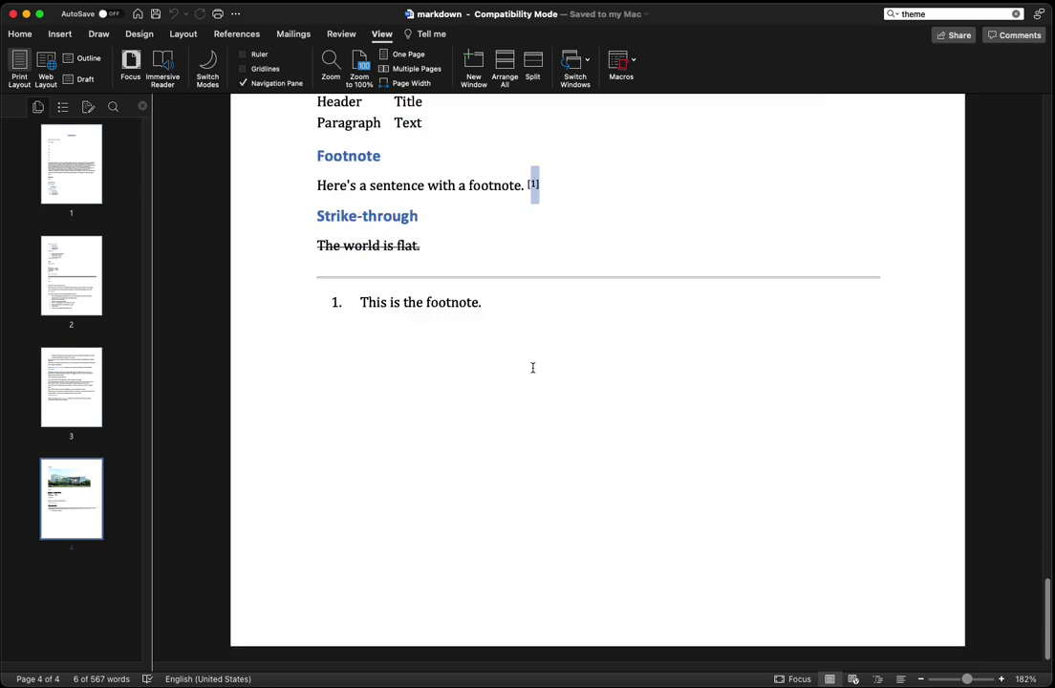
scroll(532, 368, "up", 6)
scroll(532, 369, "down", 2)
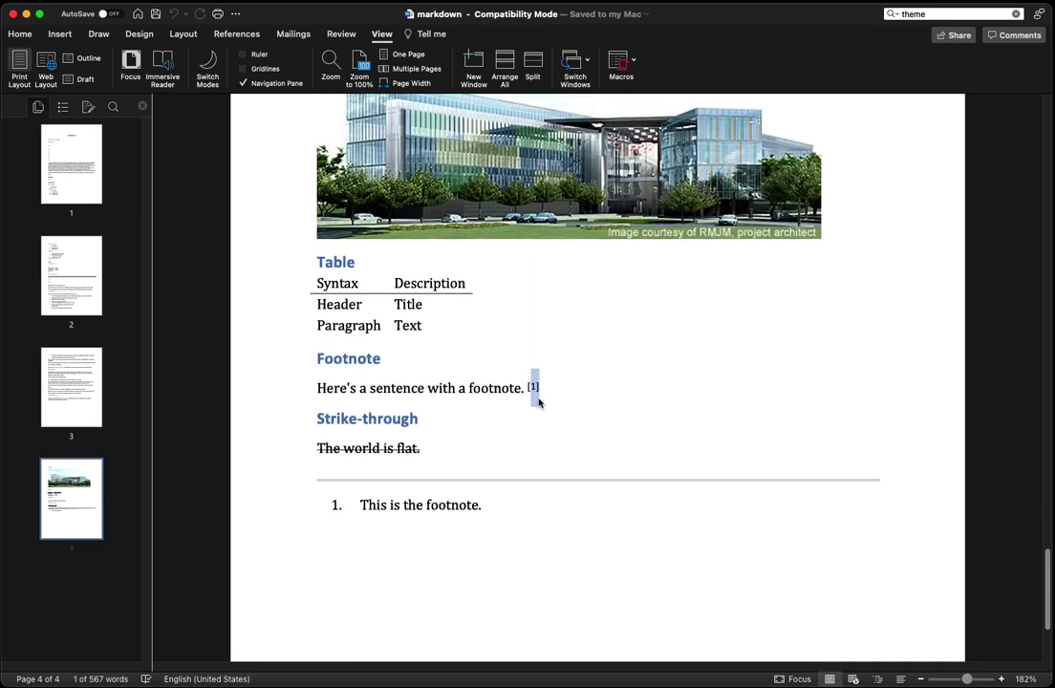
left_click(541, 395)
double_click(532, 387)
scroll(421, 362, "up", 10)
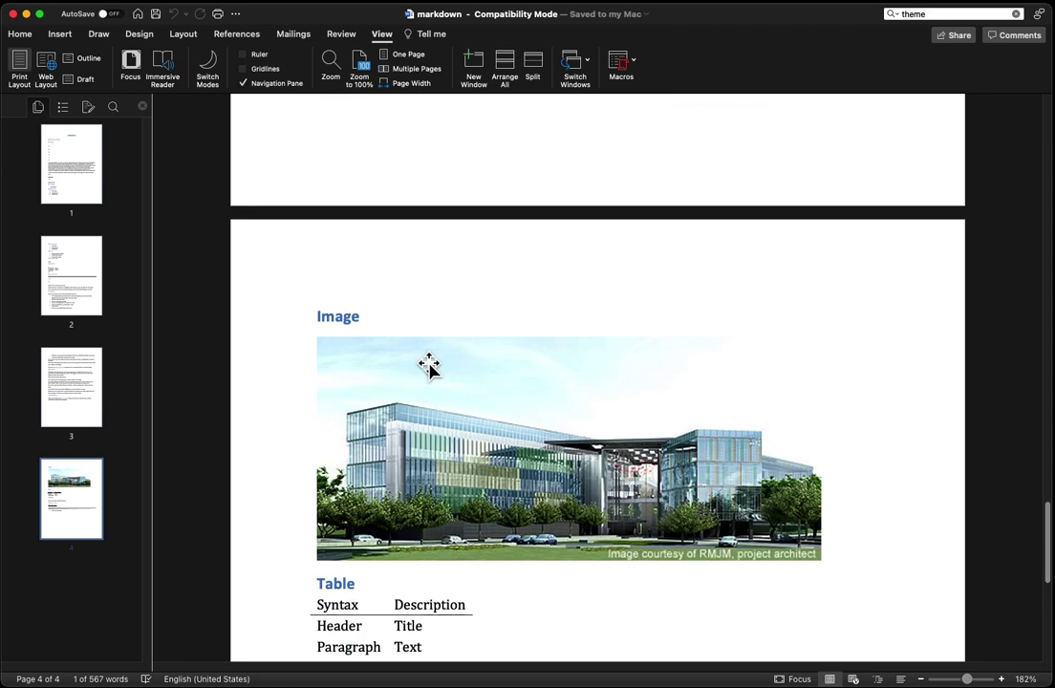
scroll(434, 360, "up", 20)
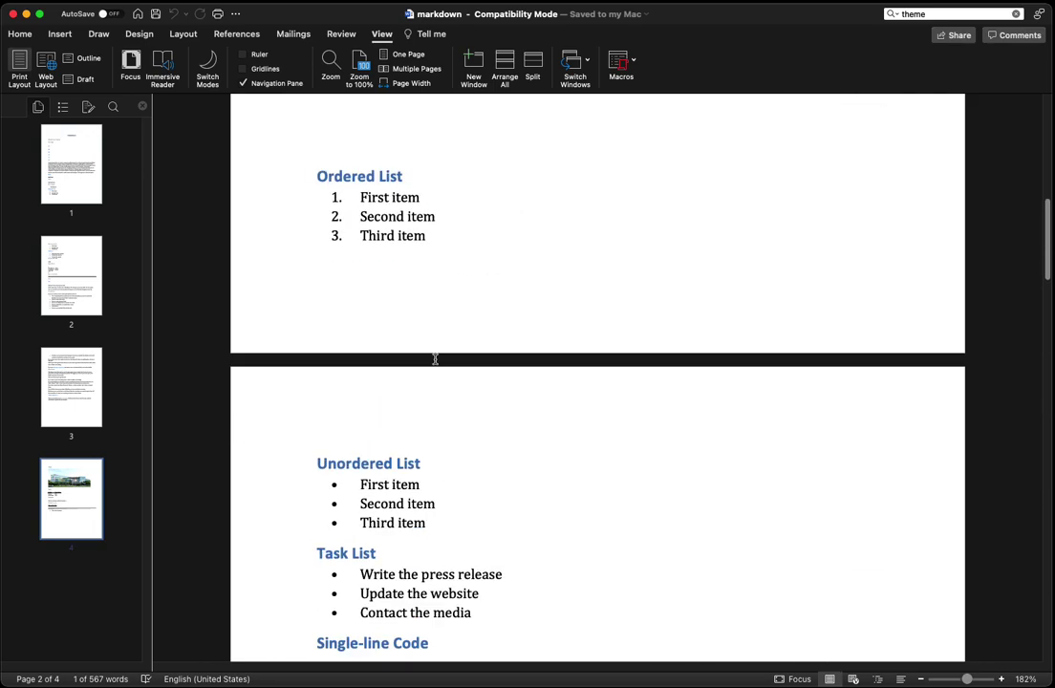
scroll(434, 359, "up", 3)
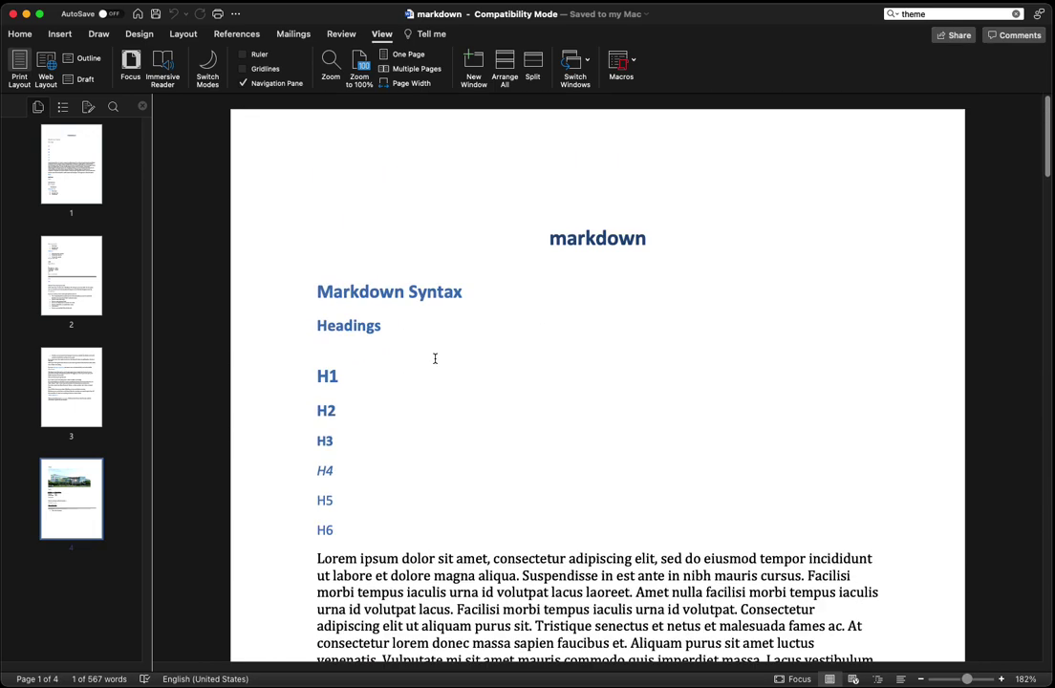
Close Word and run Pandoc Plugin: Export as ePub from the command palette
left_click(13, 16)
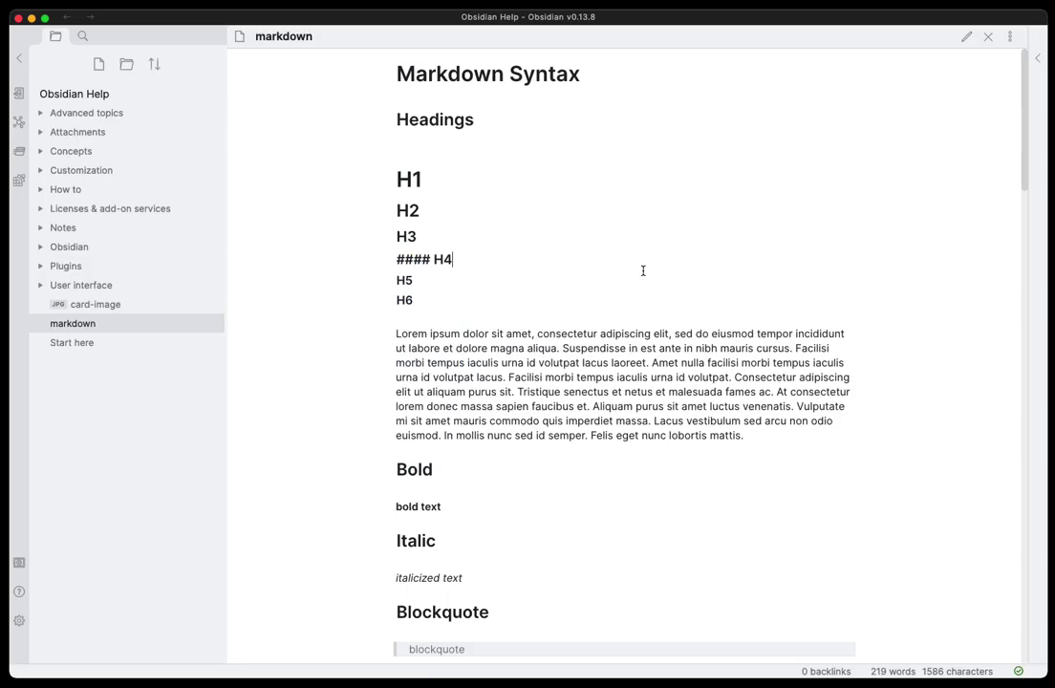
key("super+p")
type("pandd")
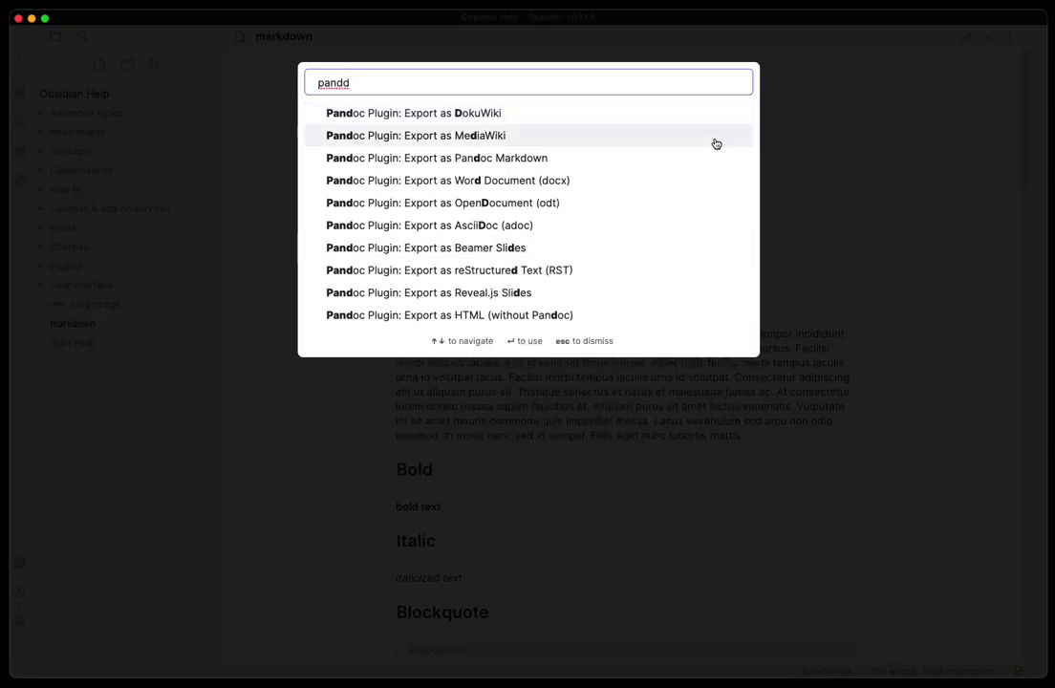
key("BackSpace")
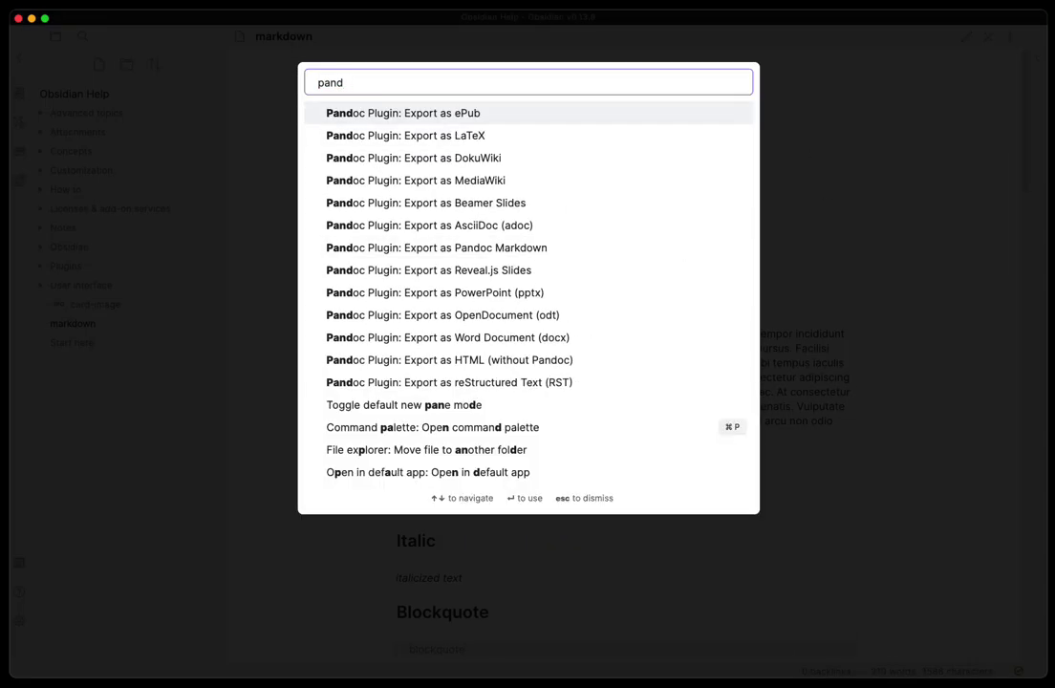
left_click(487, 112)
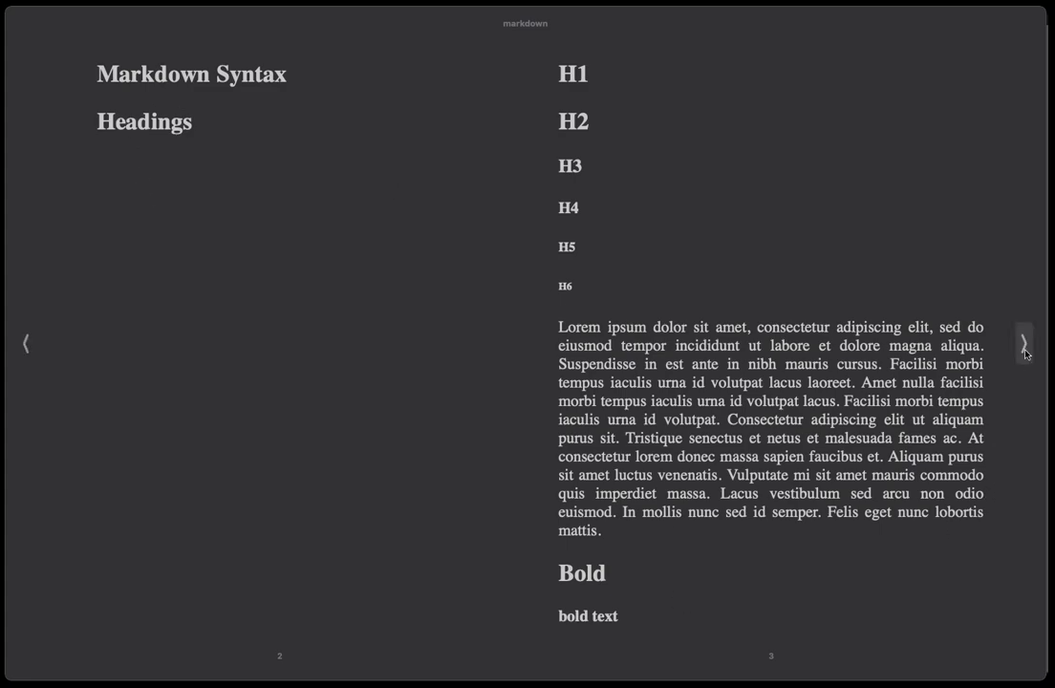
Page forward through the ePub to its final footnote and strike-through pages, checking the footnote marker
left_click(1024, 352)
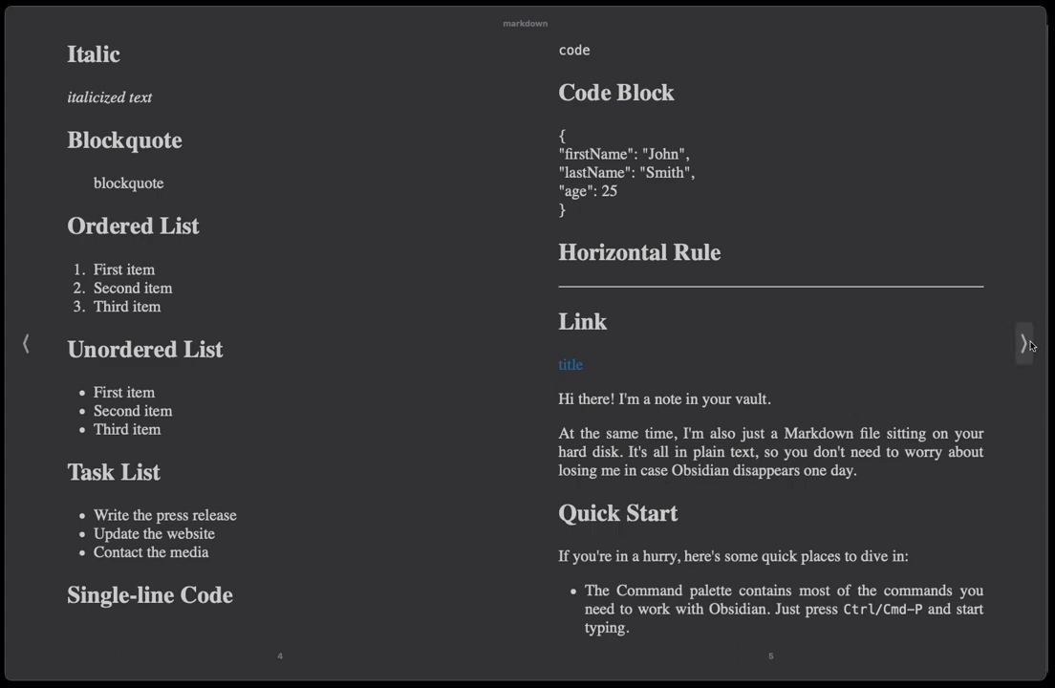
left_click(1024, 350)
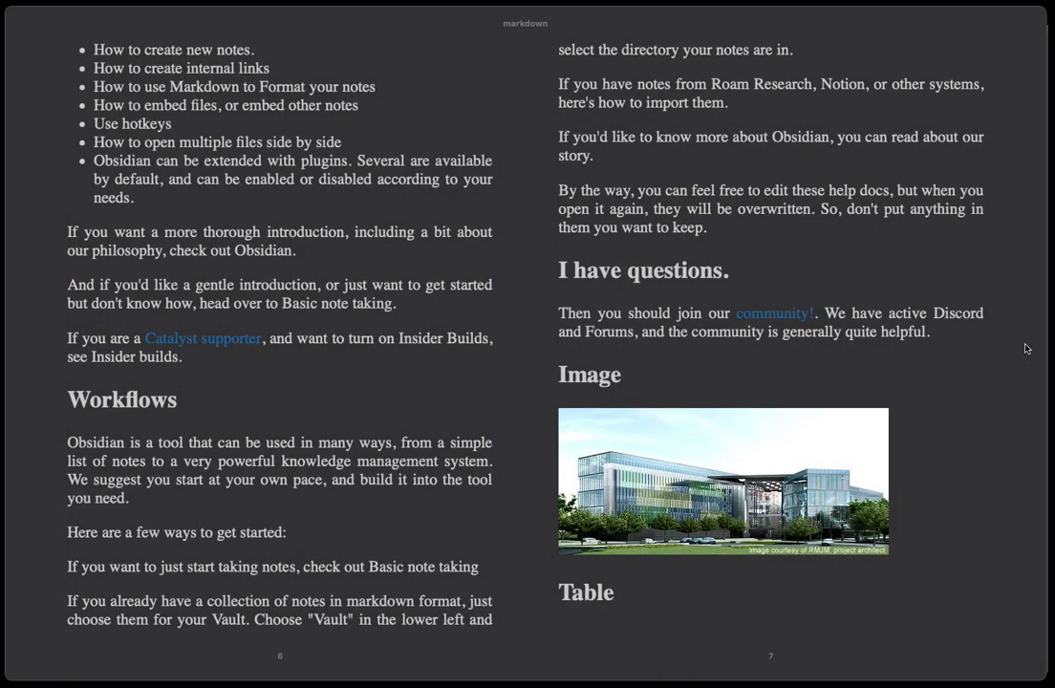
mouse_move(1025, 348)
left_click(1021, 346)
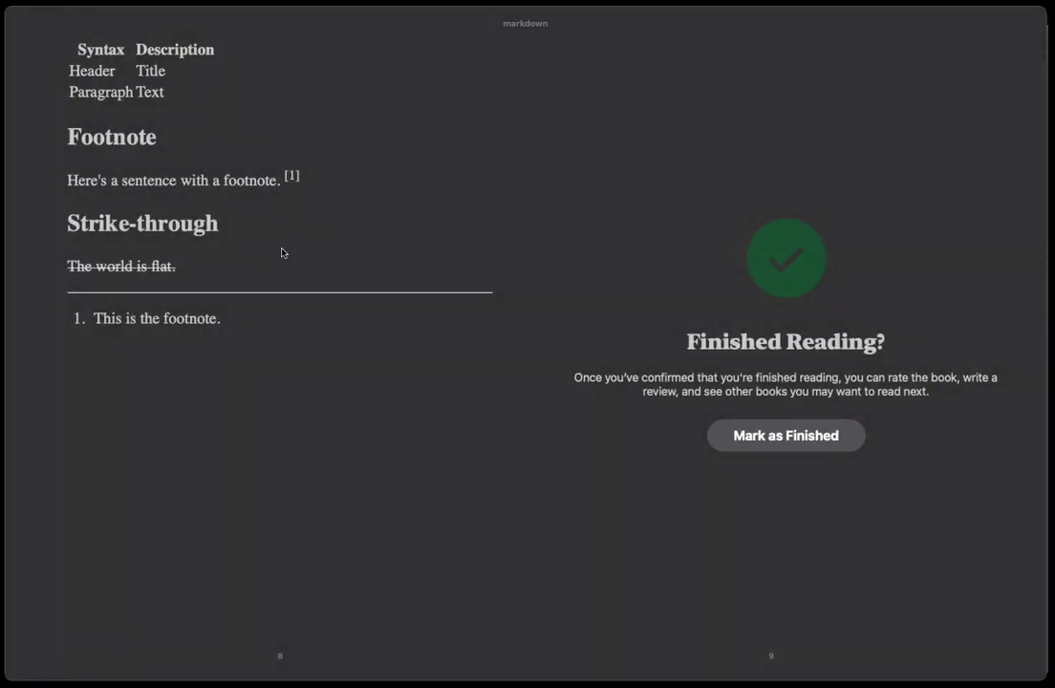
right_click(291, 178)
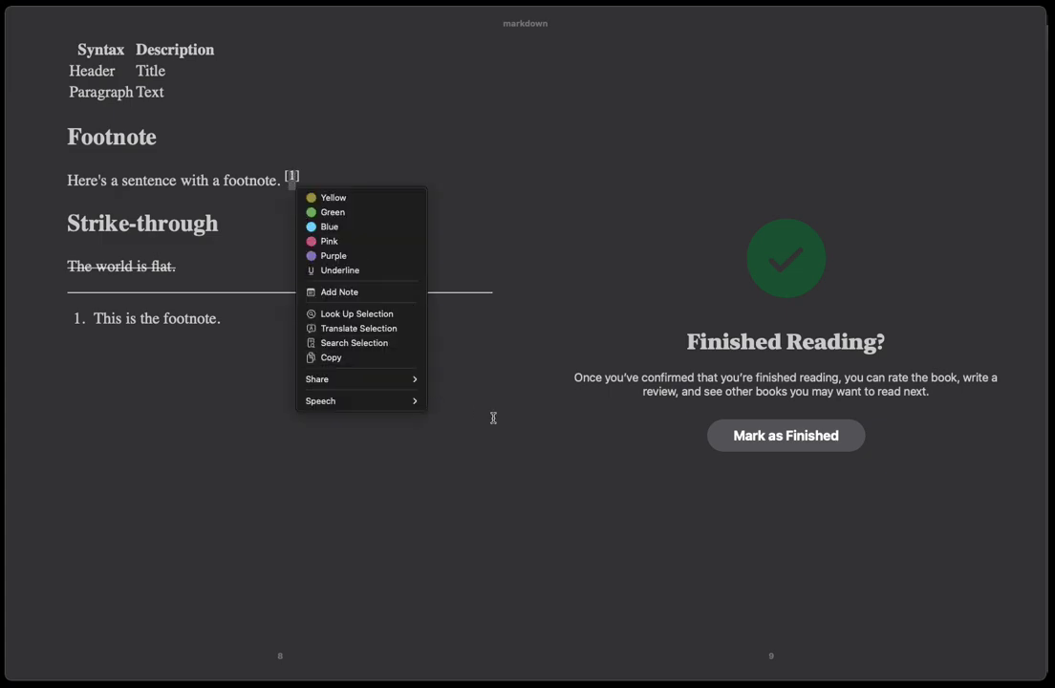
key("Escape")
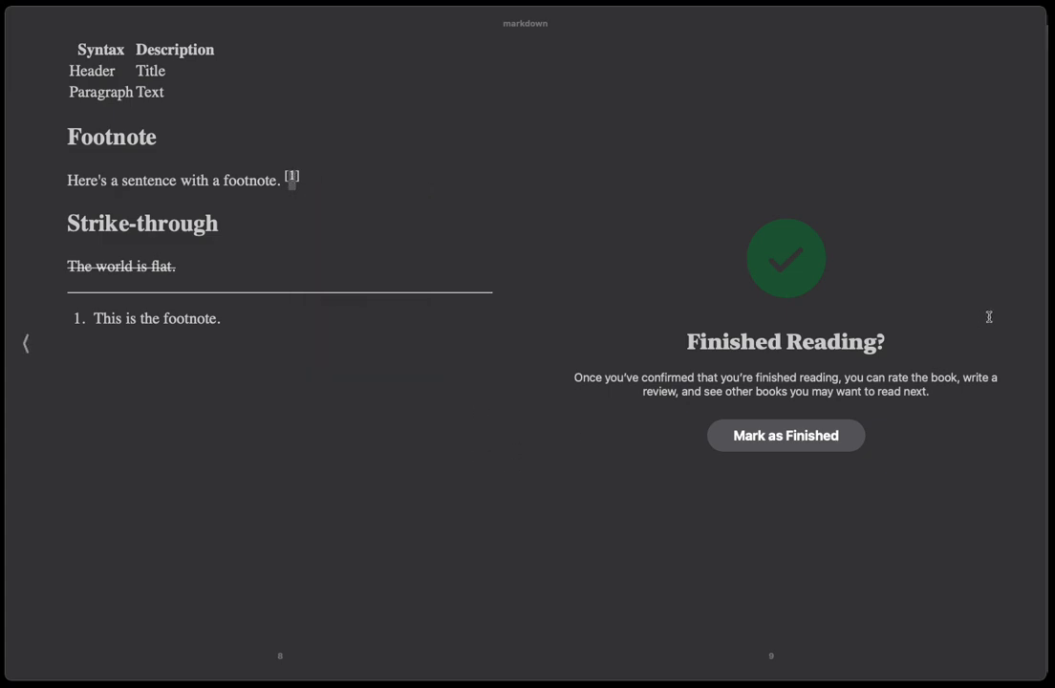
Page back through pages 6–7 and 4–5 to pages 2–3 of the ePub
left_click(24, 298)
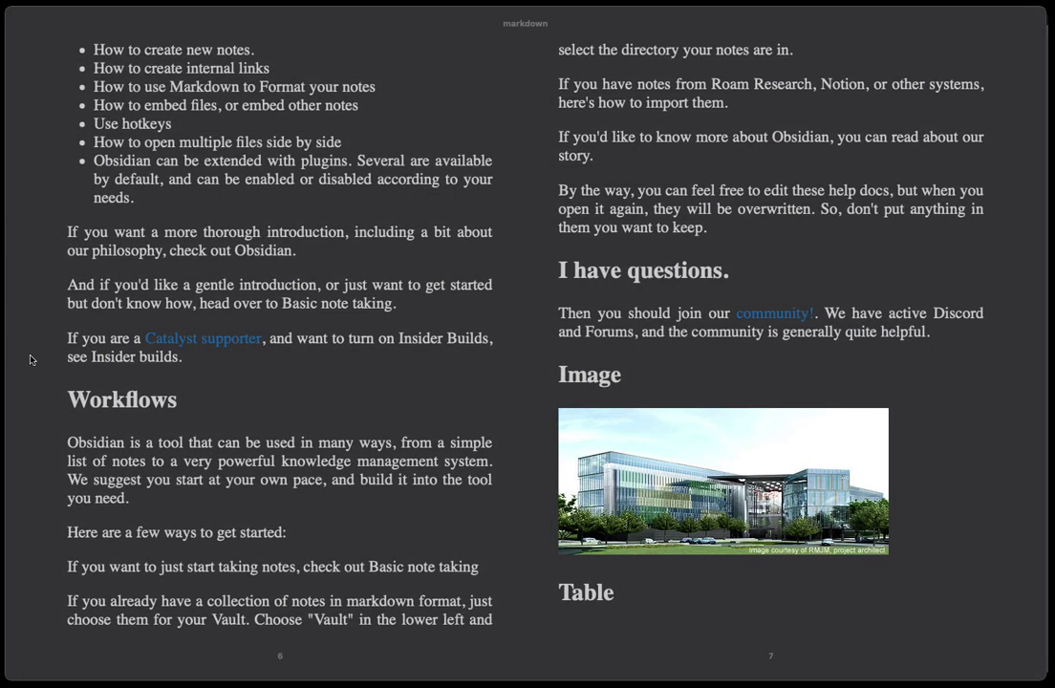
left_click(25, 352)
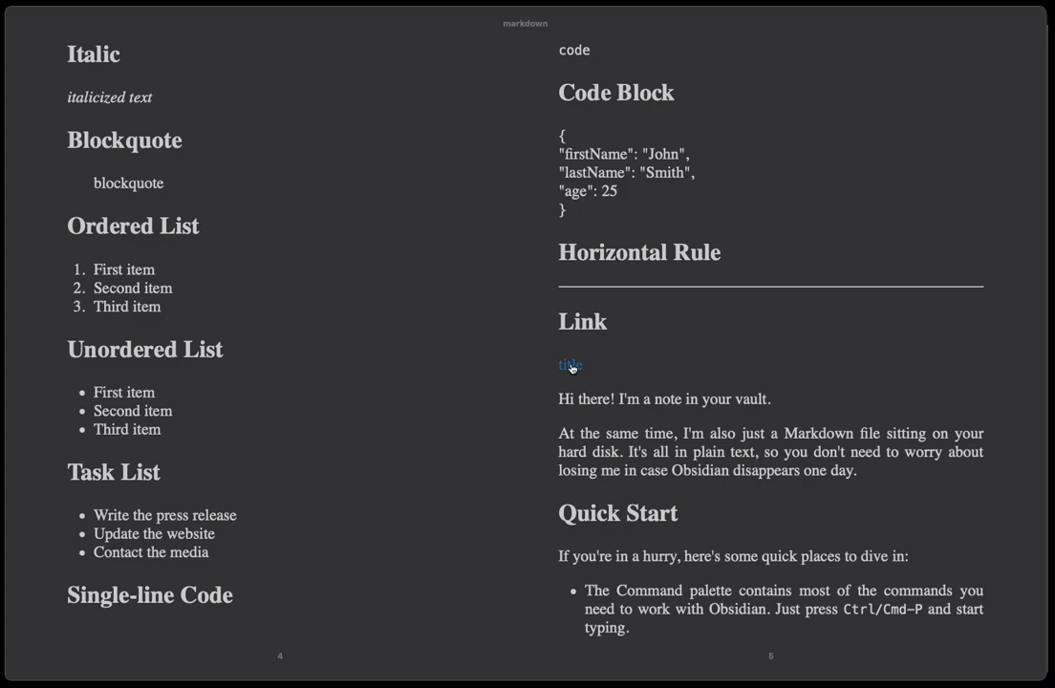
left_click(27, 297)
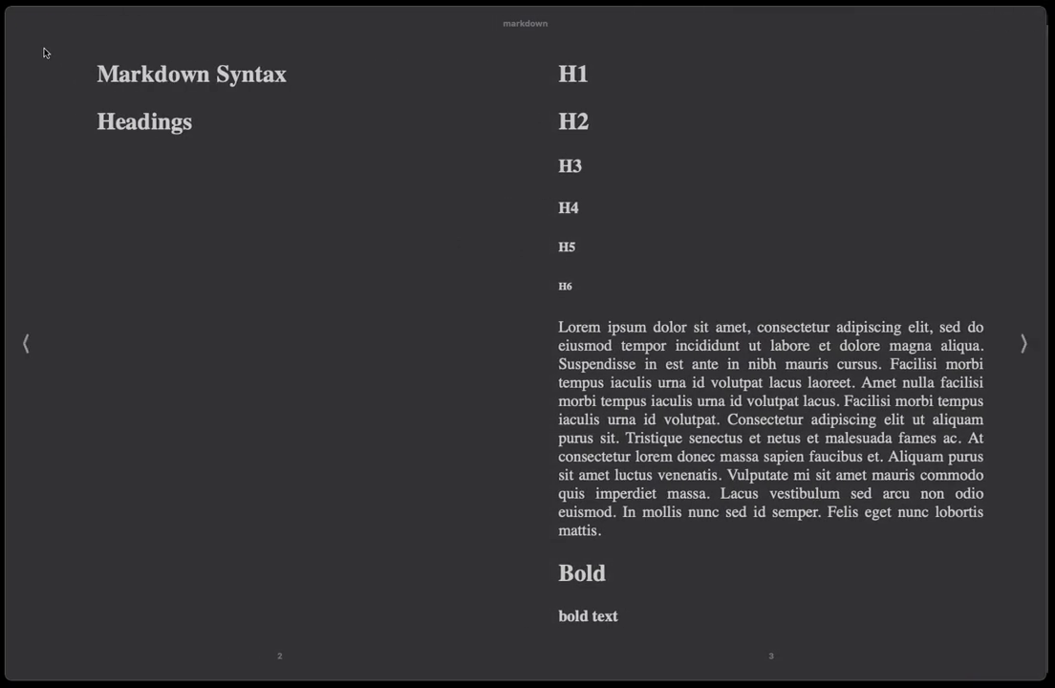
Back in Obsidian, run Pandoc Plugin: Export as PowerPoint (pptx) to create markdown.pptx
left_click(21, 23)
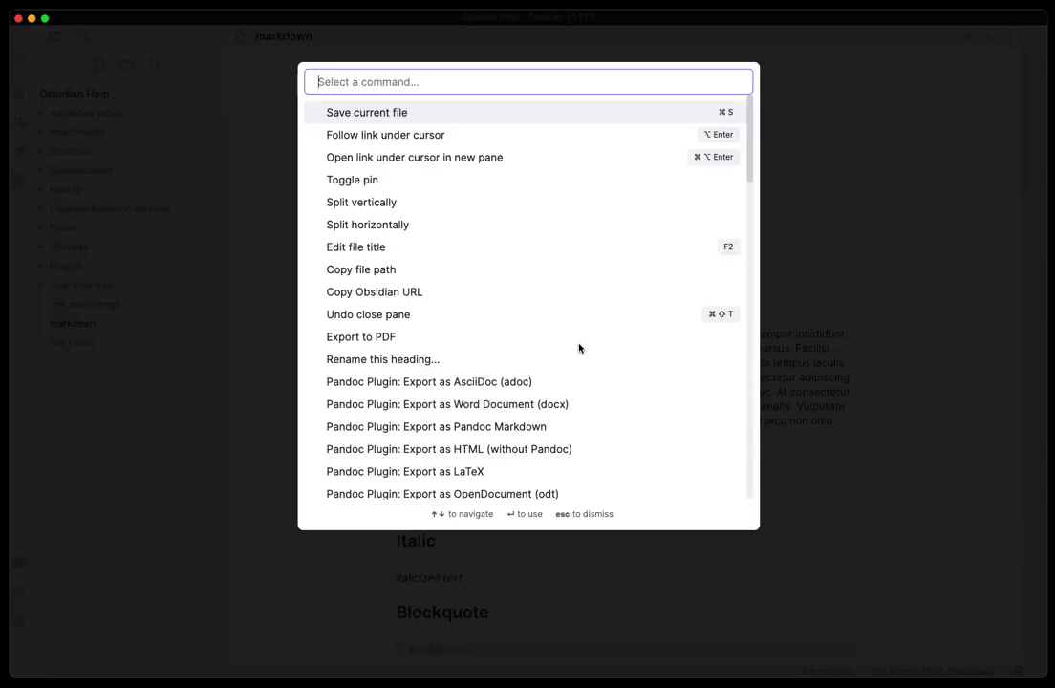
type("pand")
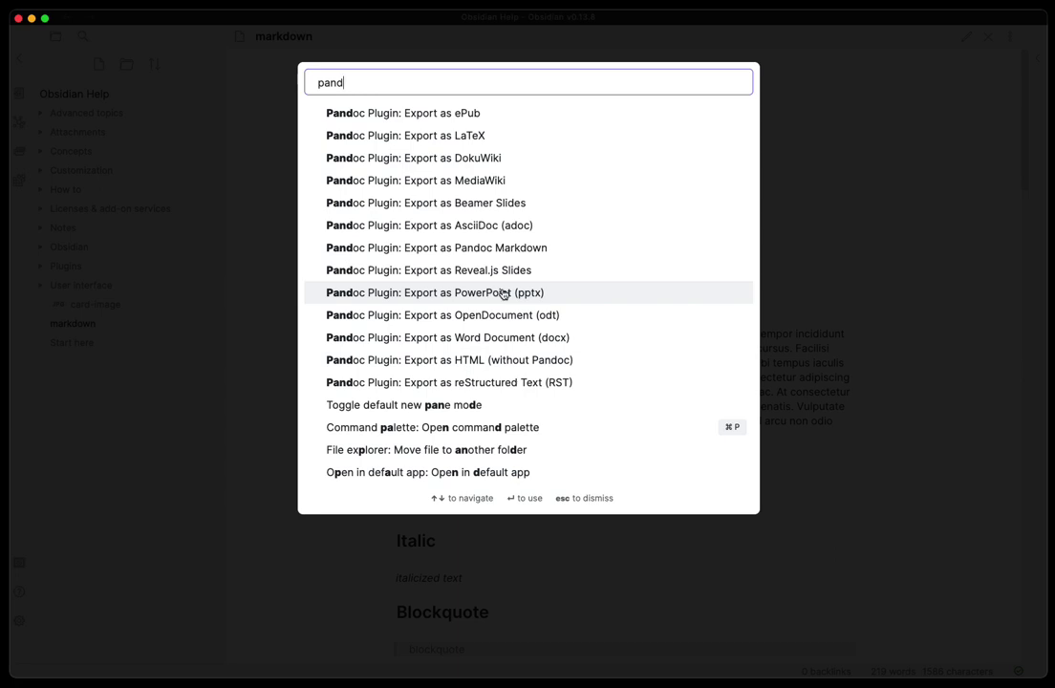
left_click(504, 293)
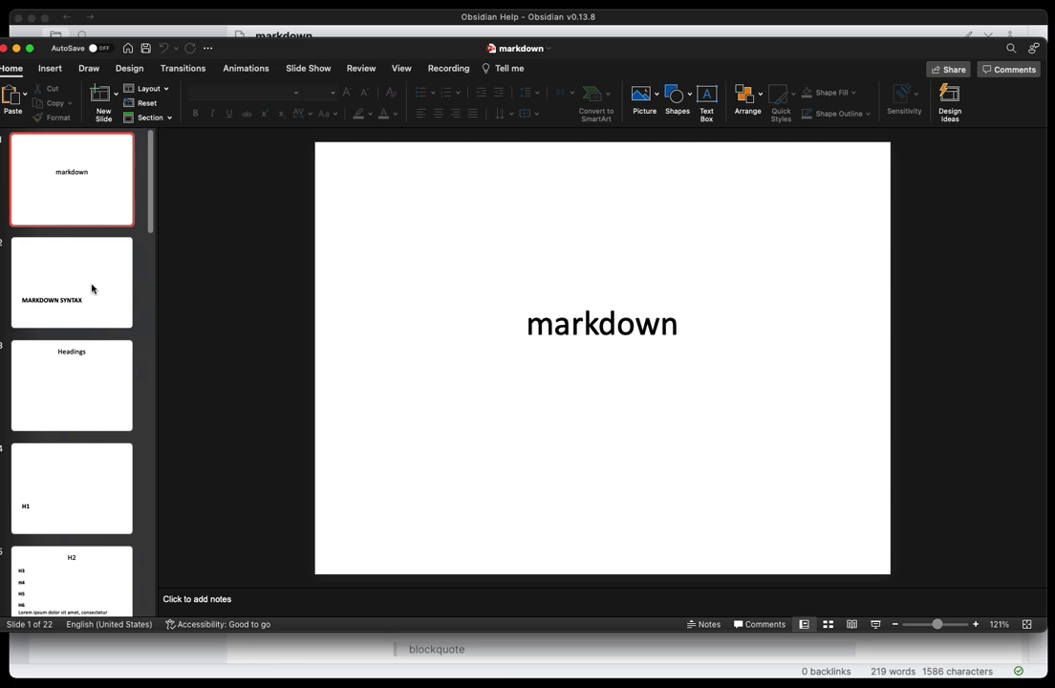
View the MARKDOWN SYNTAX, Headings, H1, H2, Bold and Italic slides in turn
left_click(92, 288)
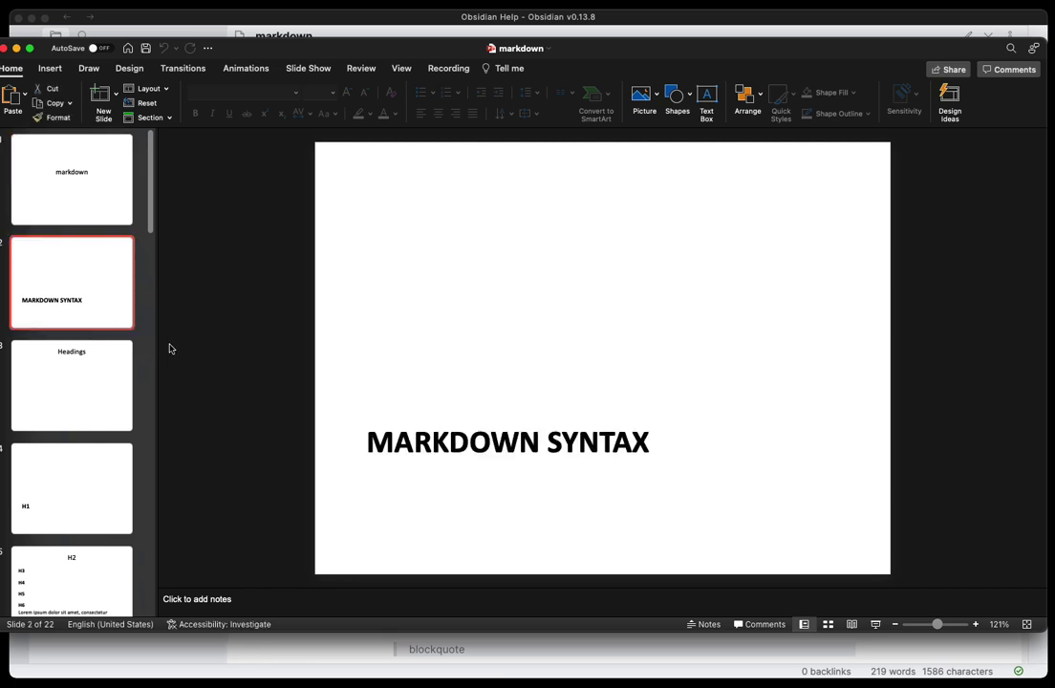
left_click(120, 390)
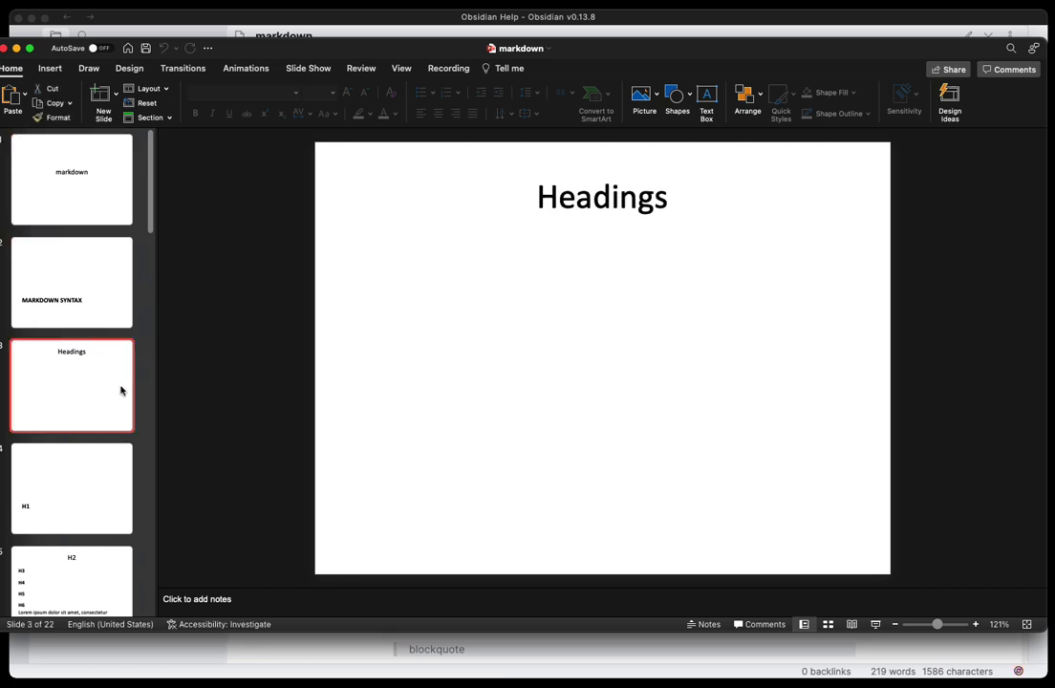
left_click(68, 482)
left_click_drag(150, 212, 146, 278)
left_click(40, 342)
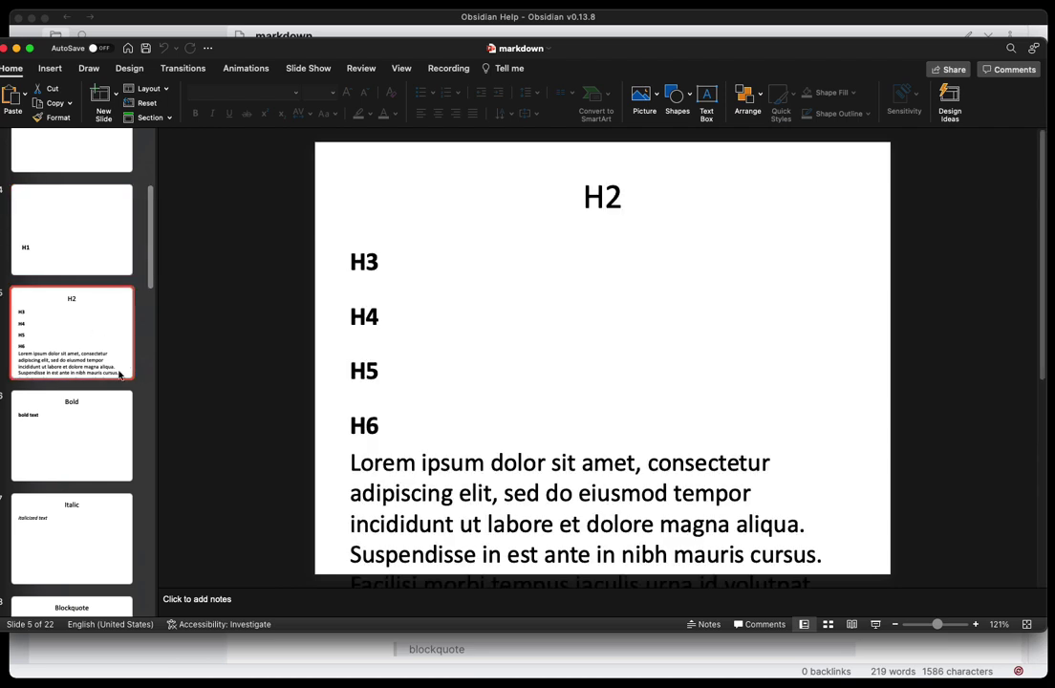
left_click(85, 433)
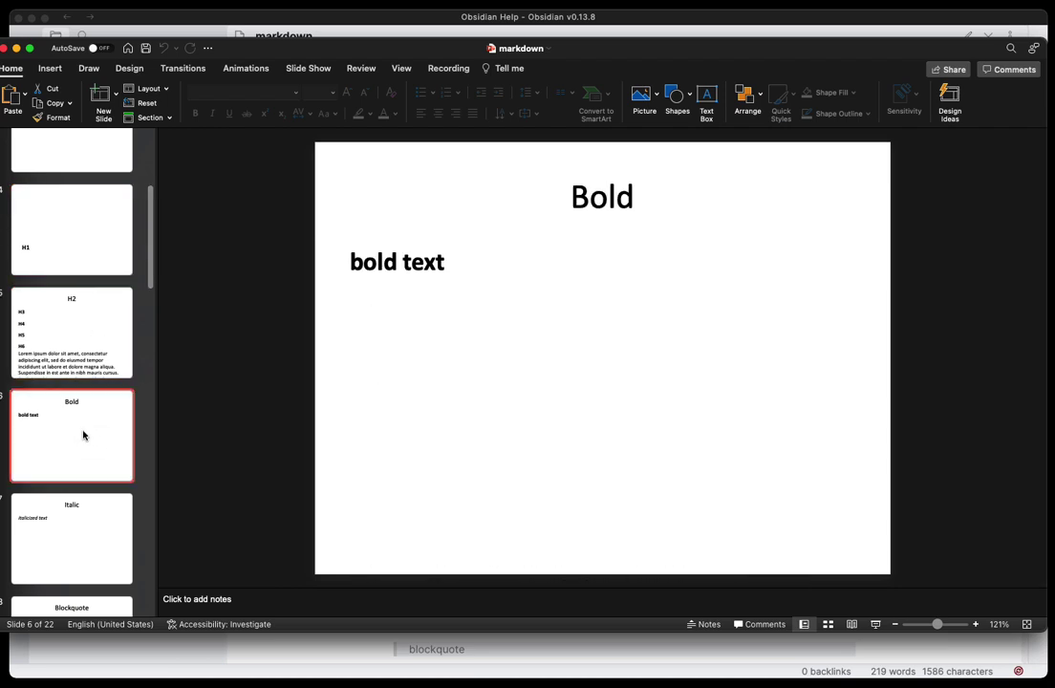
scroll(86, 435, "down", 2)
left_click(85, 436)
Continue through the Blockquote, Ordered List, Unordered List and Task List slides
scroll(85, 437, "down", 2)
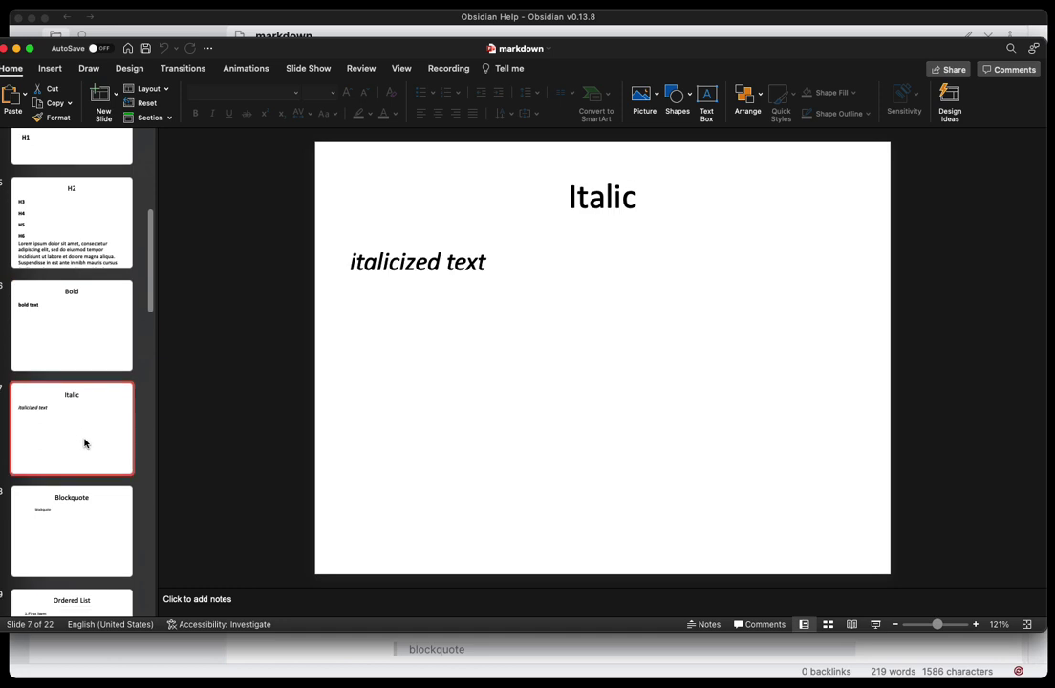
scroll(85, 434, "up", 4)
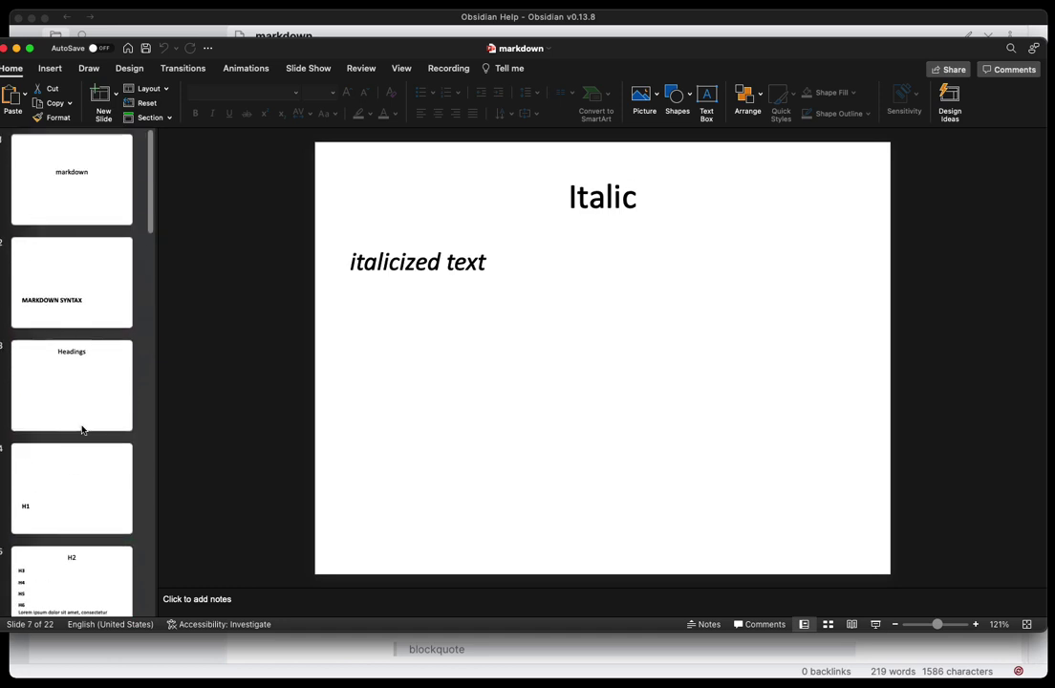
scroll(77, 477, "down", 4)
left_click(73, 494)
scroll(66, 499, "down", 4)
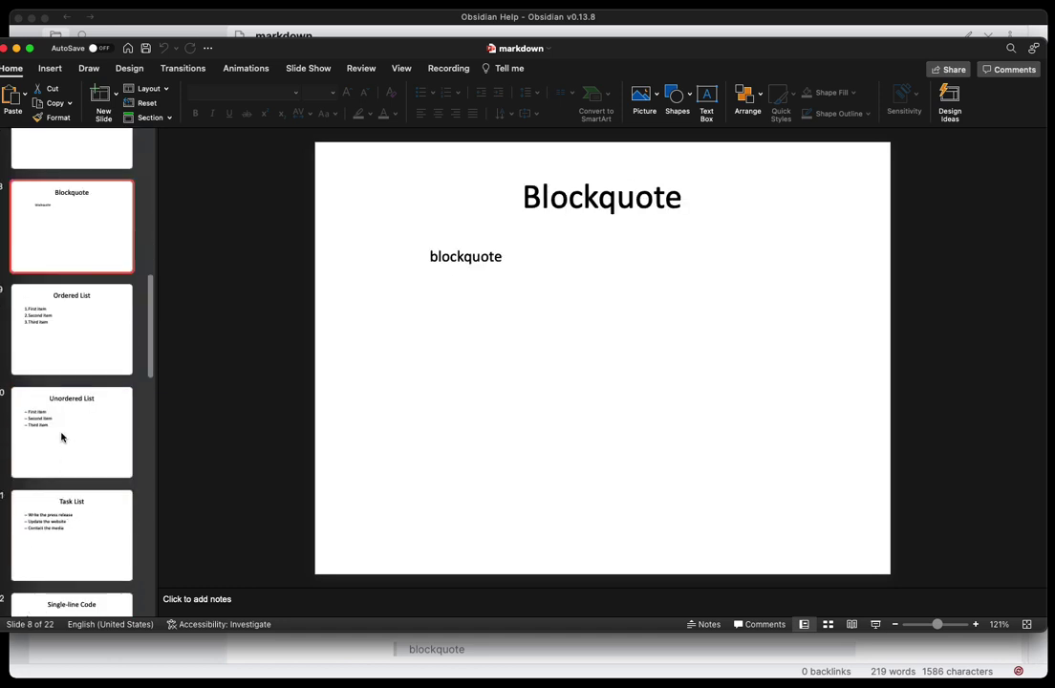
left_click(77, 334)
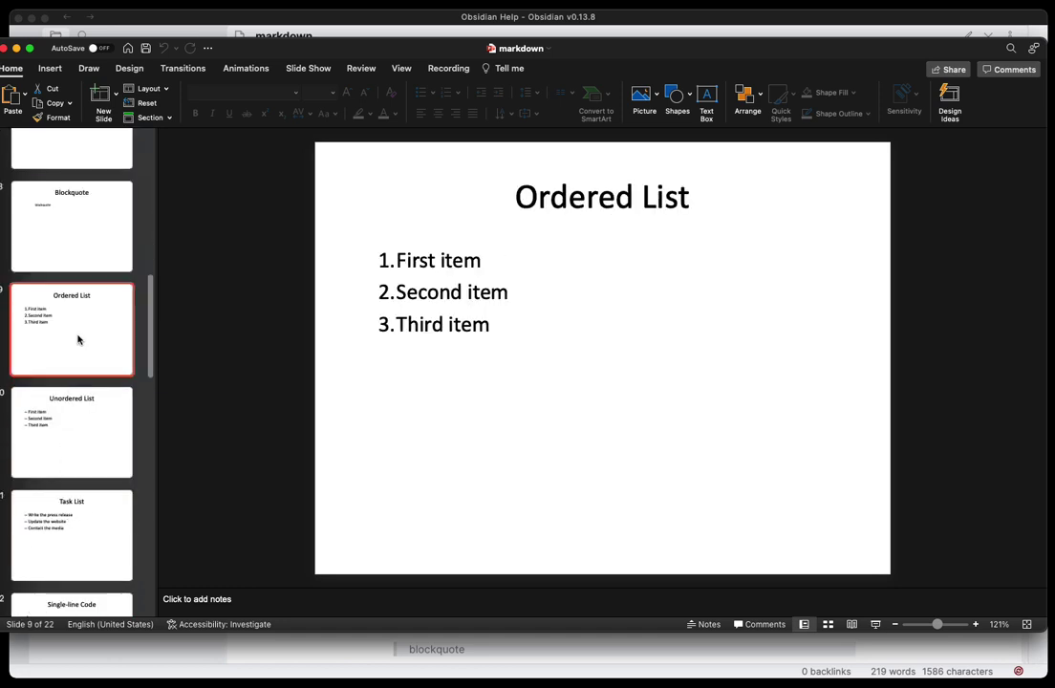
left_click(74, 411)
left_click(77, 532)
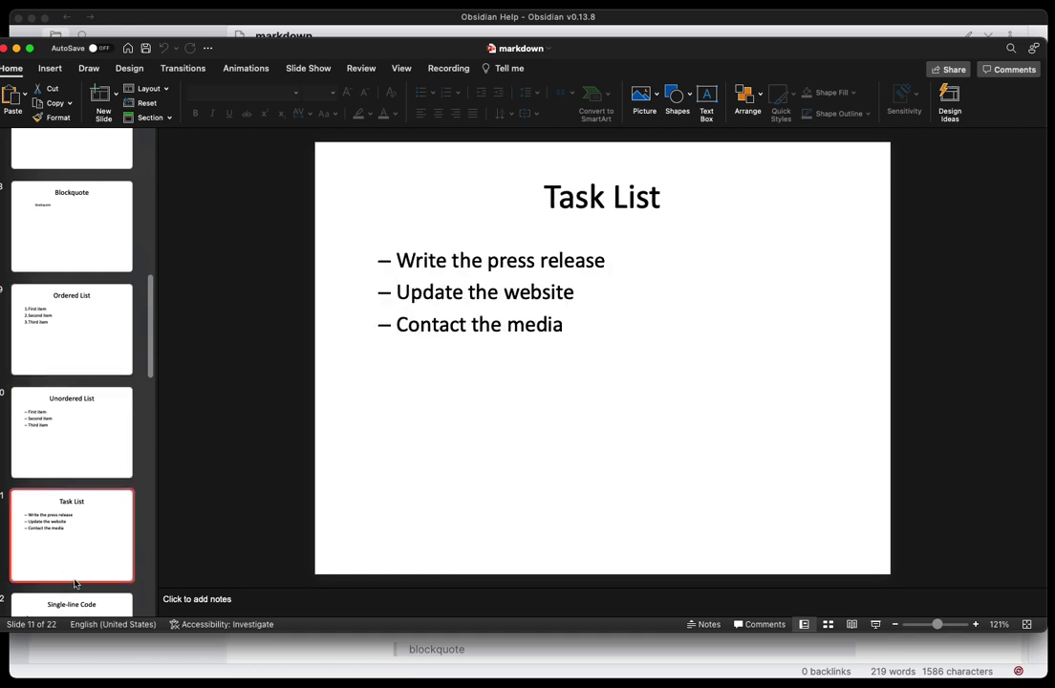
View the Single-line Code, Code Block, Horizontal Rule, Link, Quick Start and Workflows slides
scroll(152, 363, "down", 3)
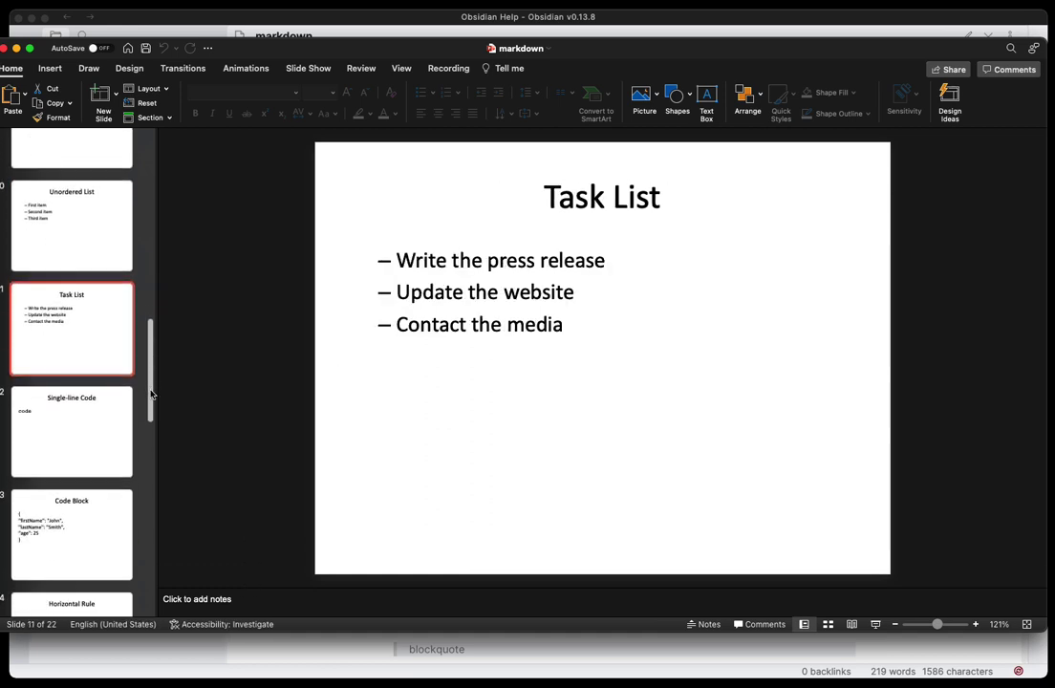
left_click(98, 424)
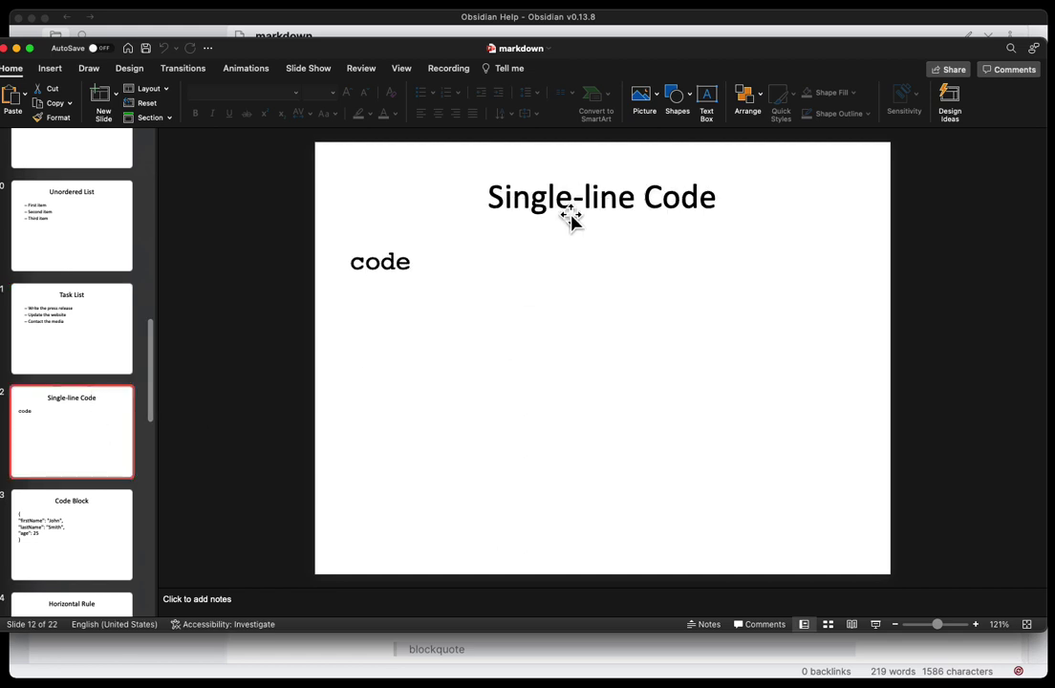
left_click(111, 528)
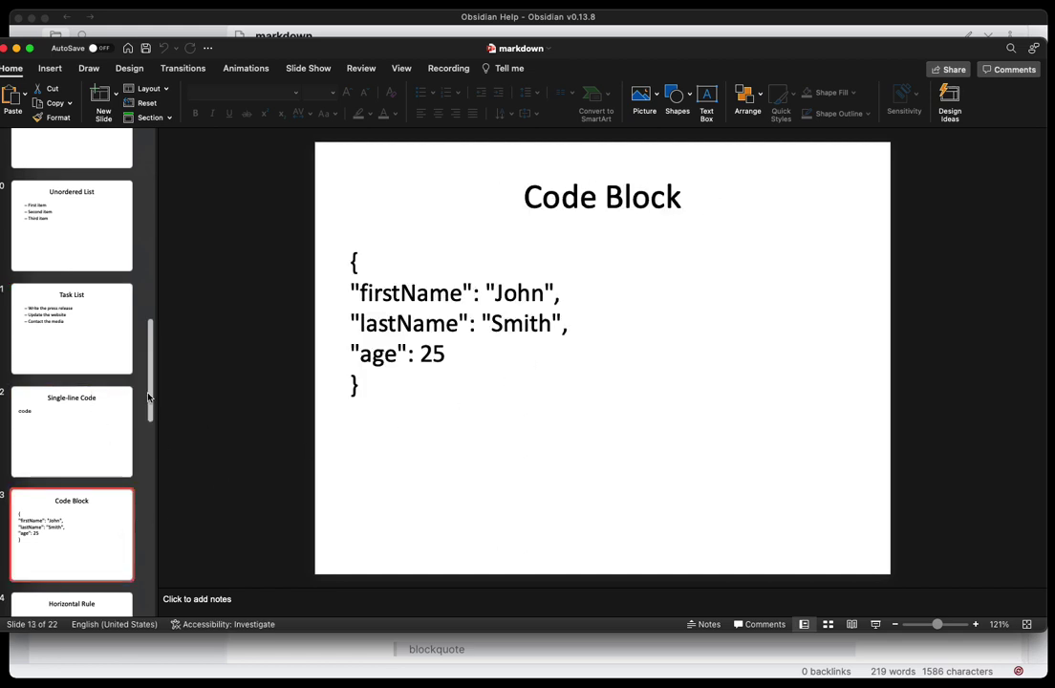
scroll(127, 338, "down", 4)
left_click(83, 355)
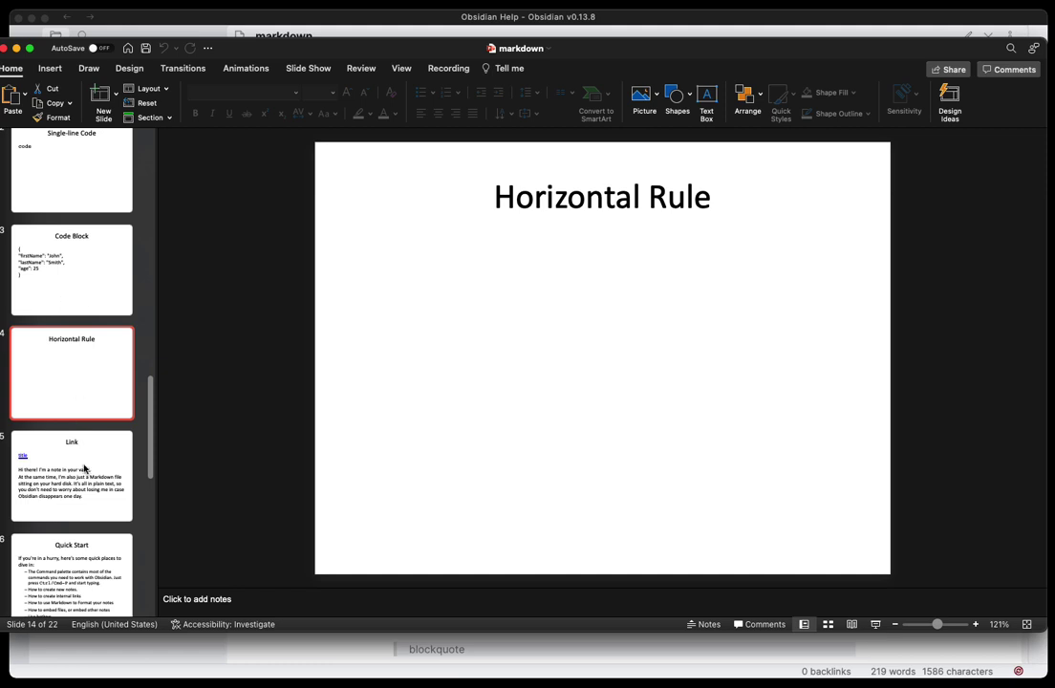
left_click(90, 458)
scroll(105, 411, "down", 4)
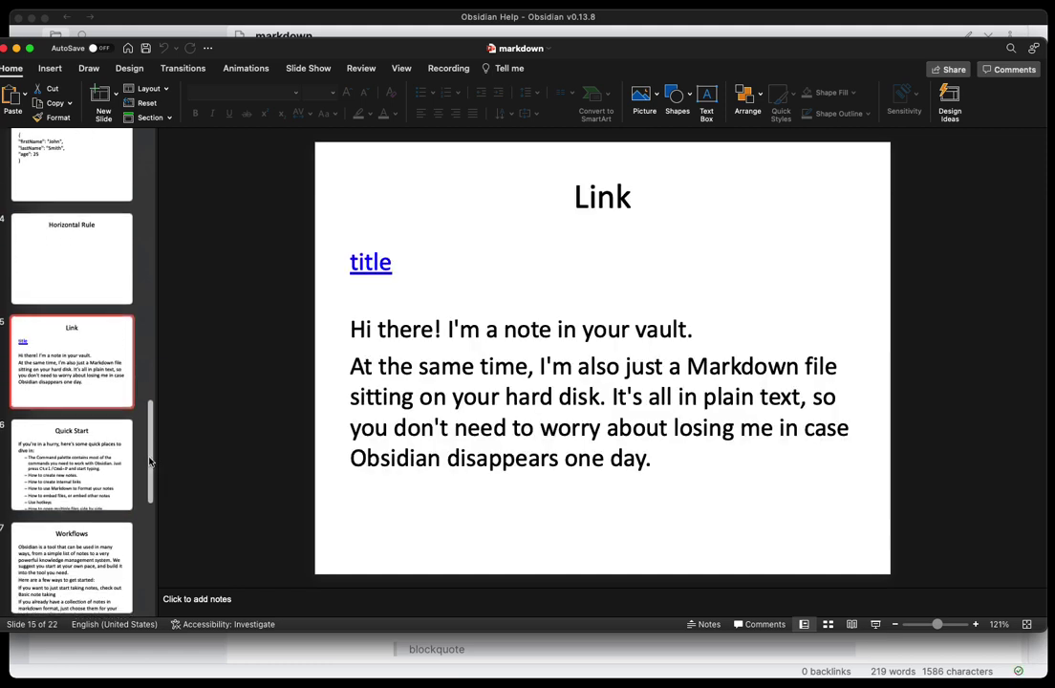
left_click(96, 368)
left_click(78, 485)
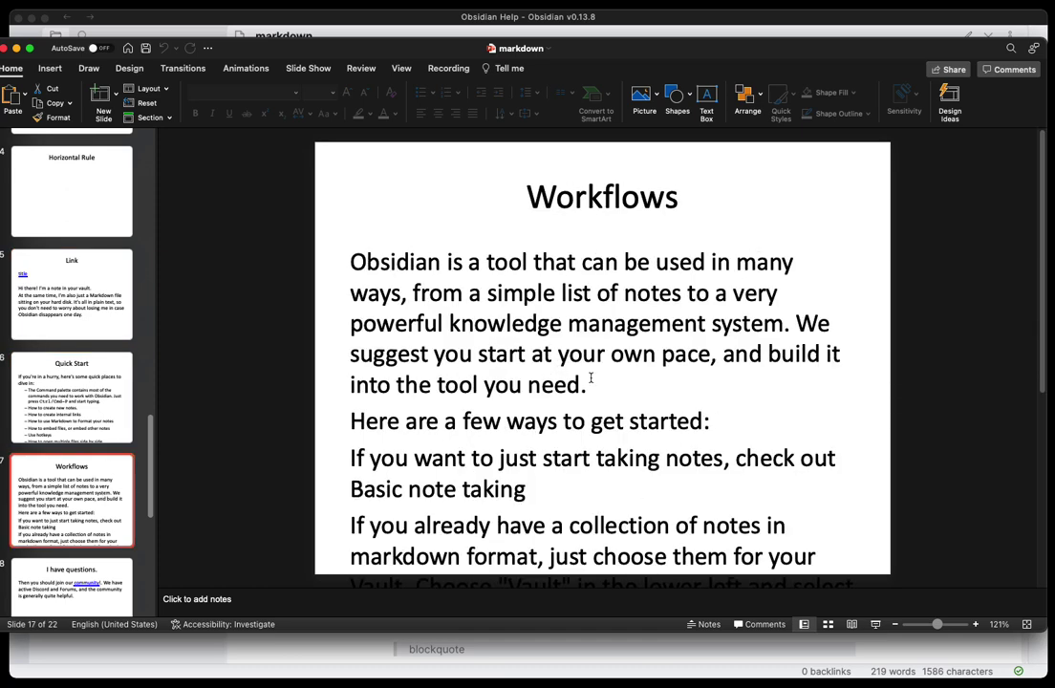
Resize and reposition the Workflows body text box so all its text fits under the title
left_click(559, 353)
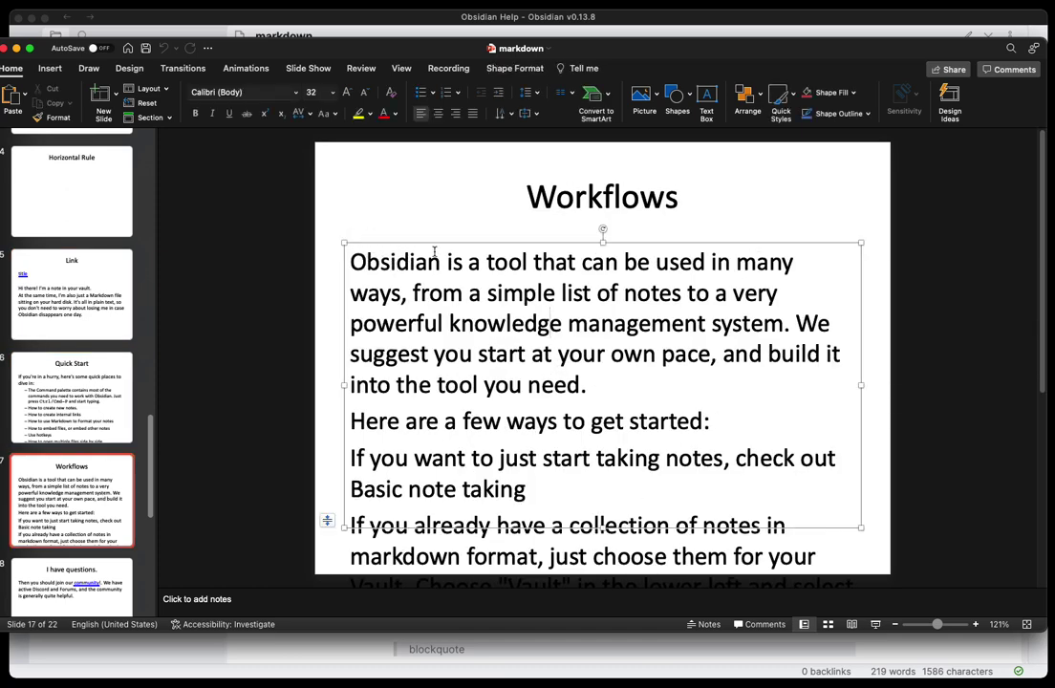
left_click_drag(345, 243, 379, 357)
left_click_drag(464, 361, 420, 243)
left_click_drag(815, 406, 869, 548)
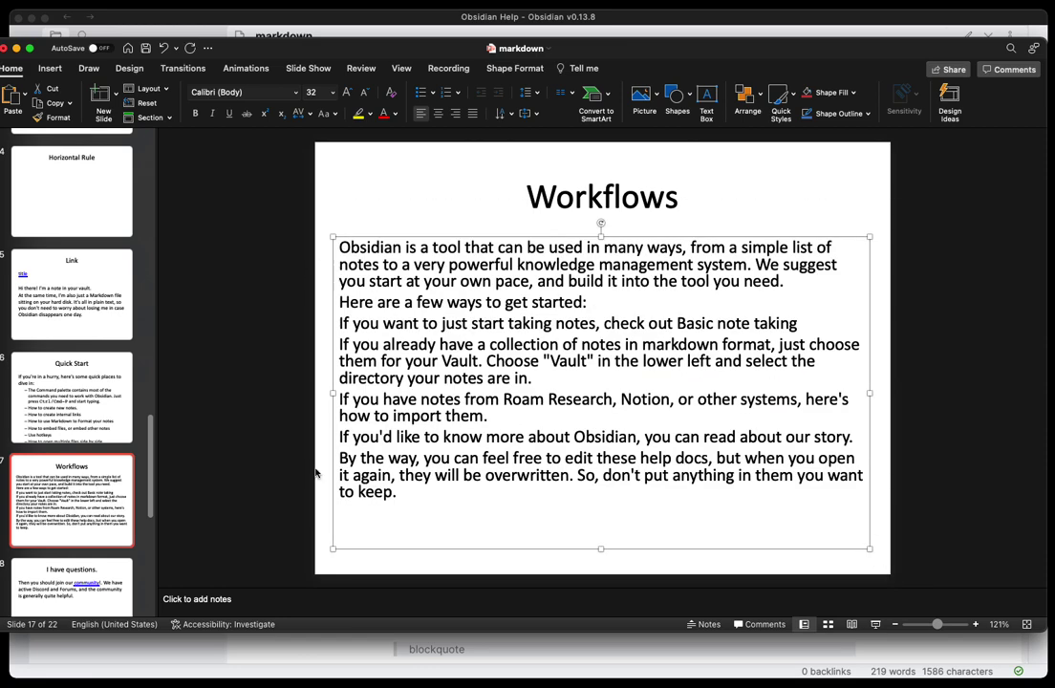
Resize the Quick Start body text box to fit the slide
left_click(76, 356)
left_click(503, 380)
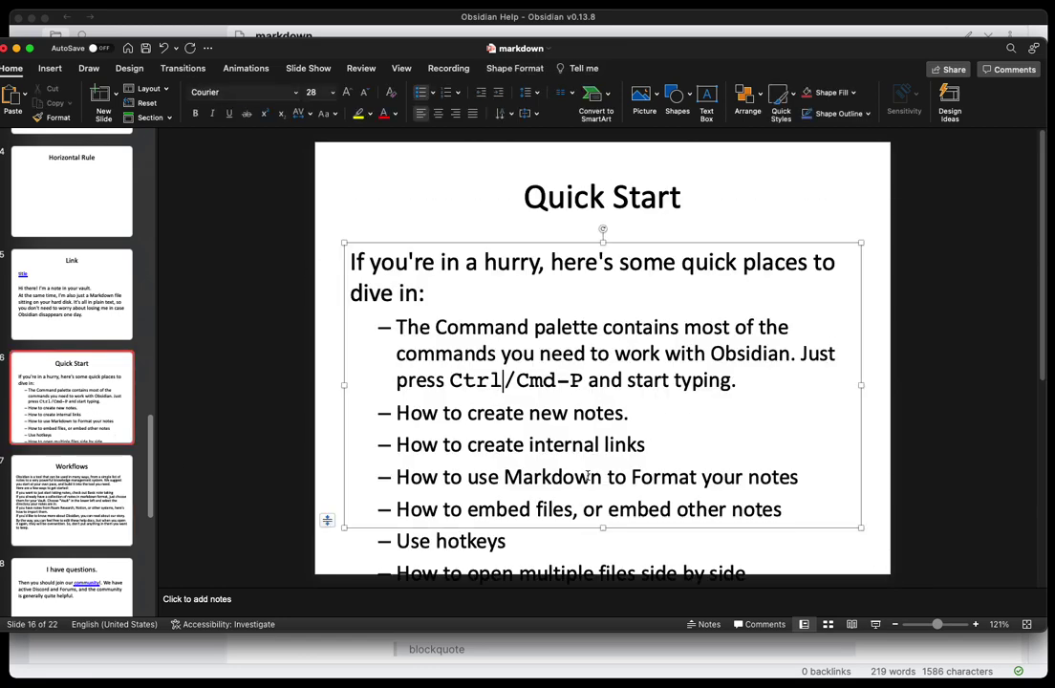
left_click_drag(859, 528, 843, 512)
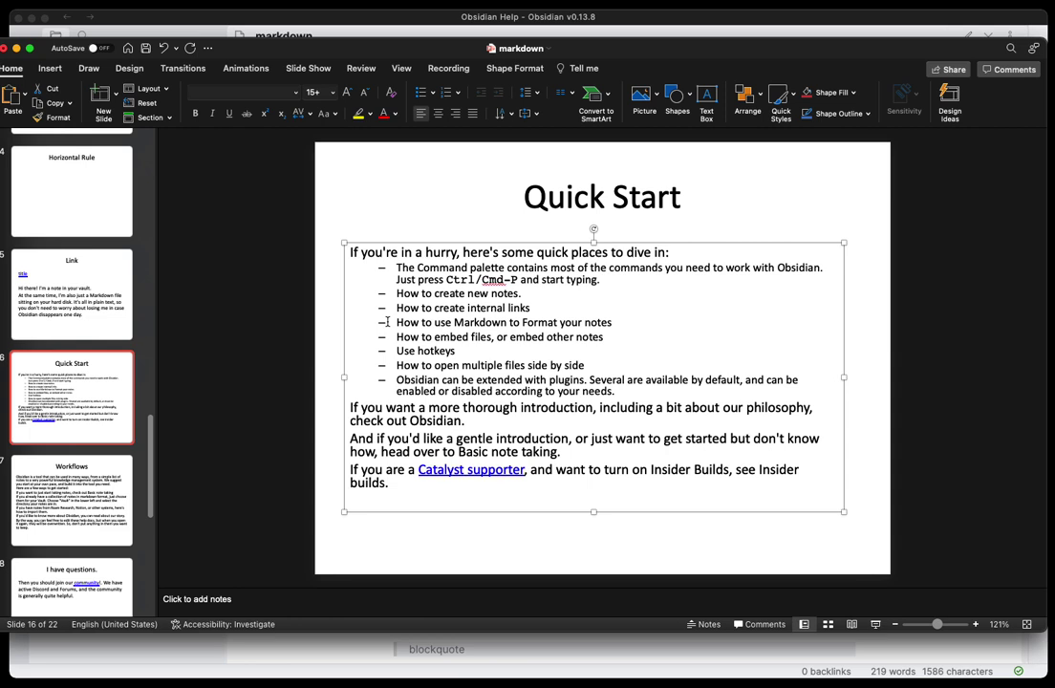
Check the Table, Footnote and Strike-through slides, then close the presentation
scroll(314, 419, "down", 3)
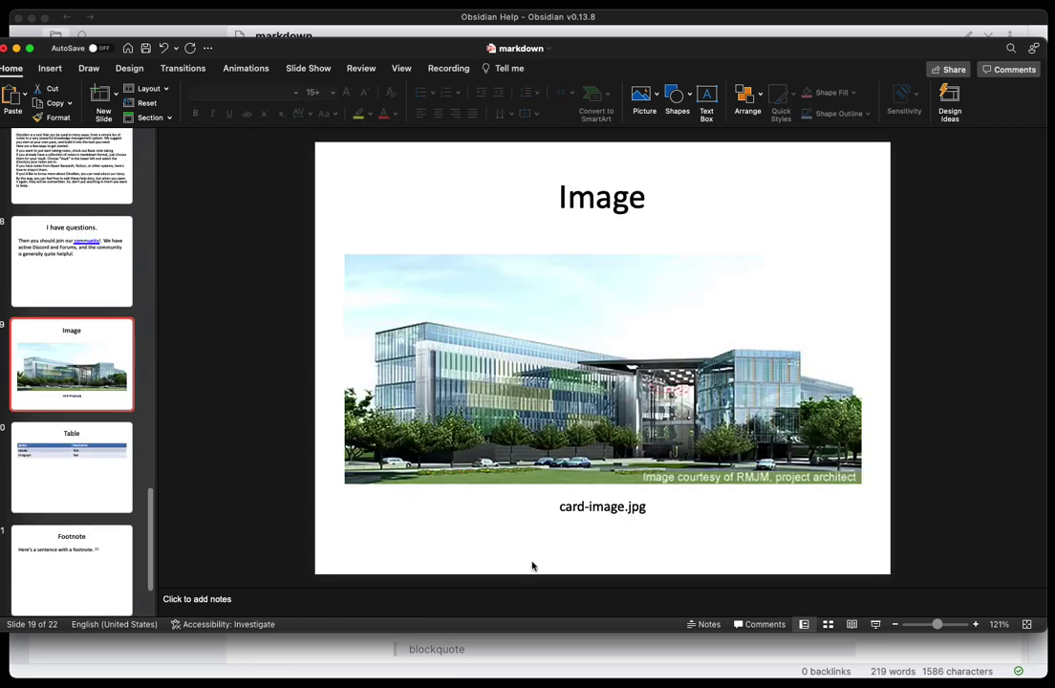
left_click(68, 473)
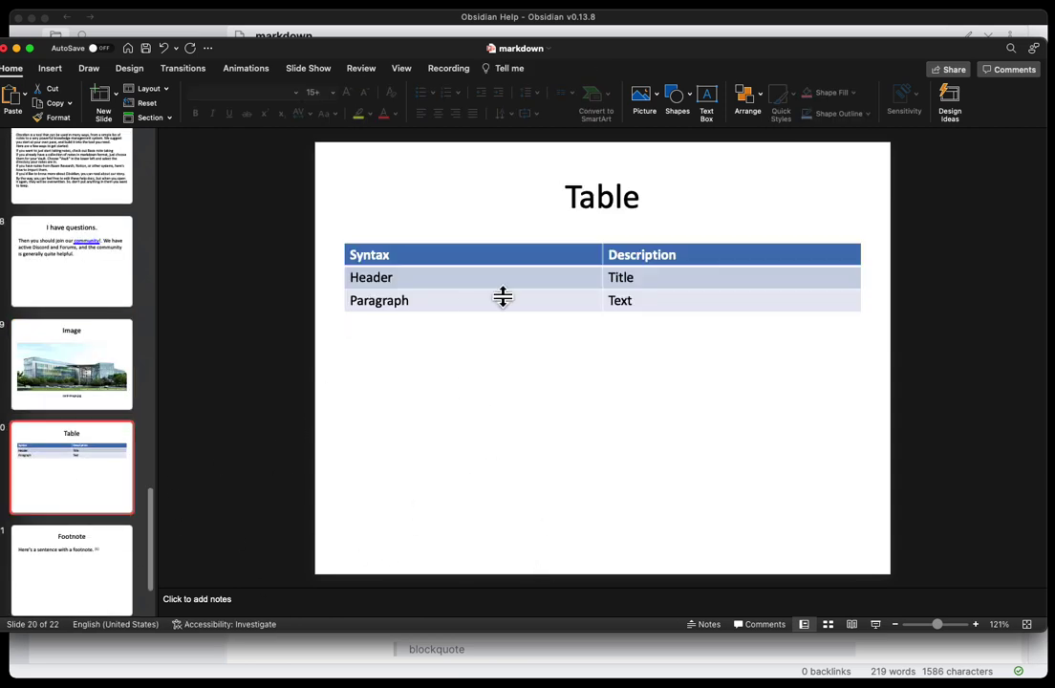
scroll(95, 578, "down", 2)
left_click(82, 478)
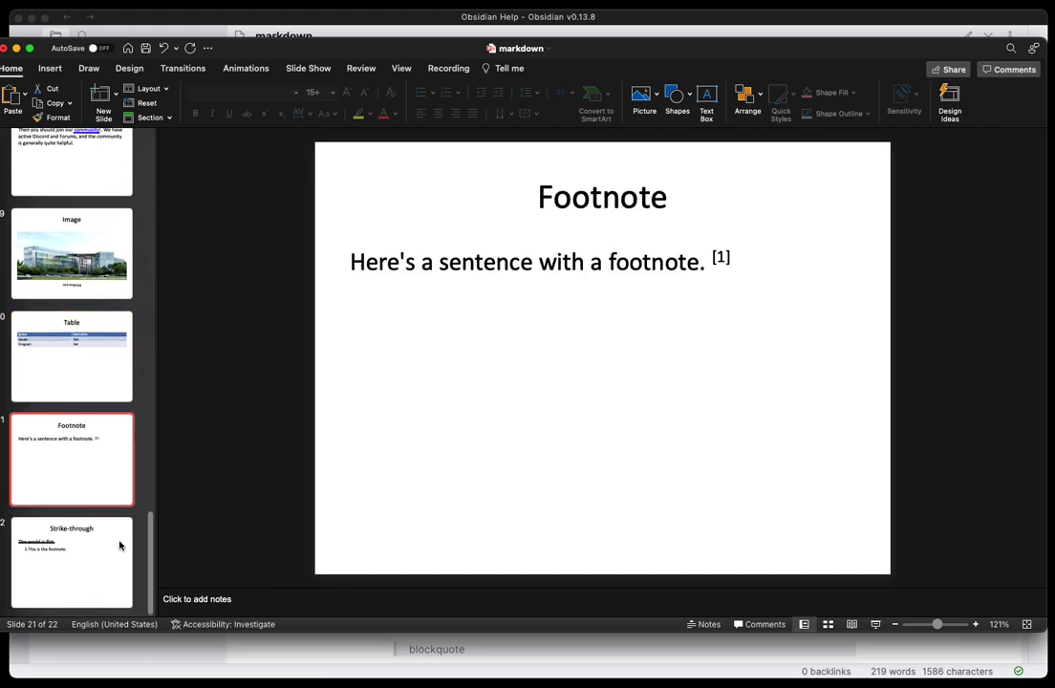
left_click(447, 363)
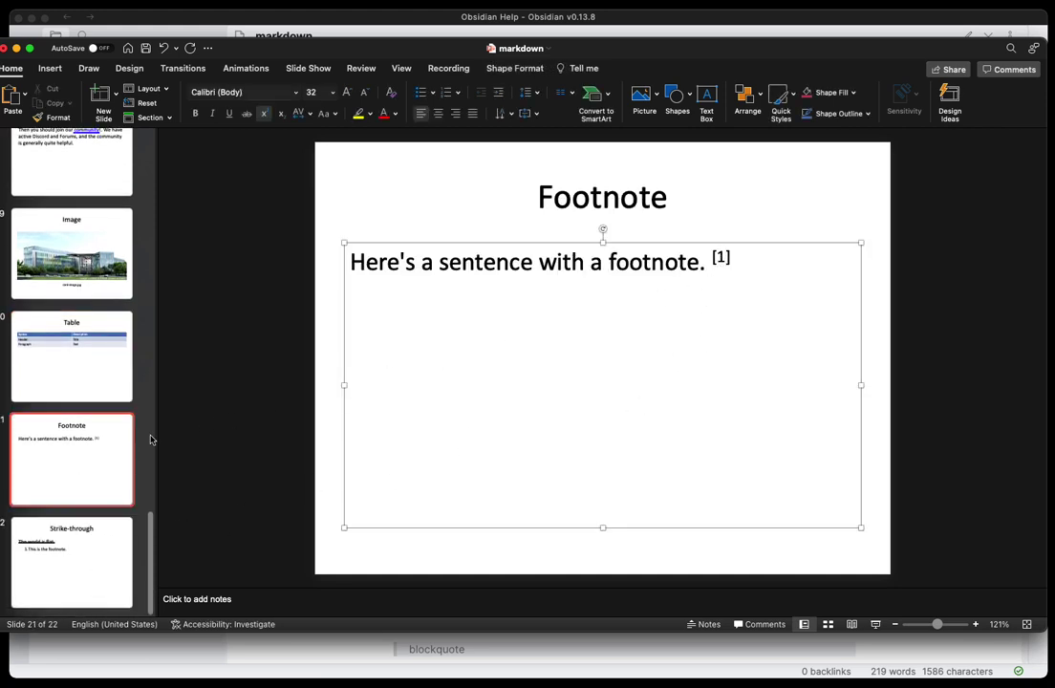
left_click(101, 559)
left_click(87, 446)
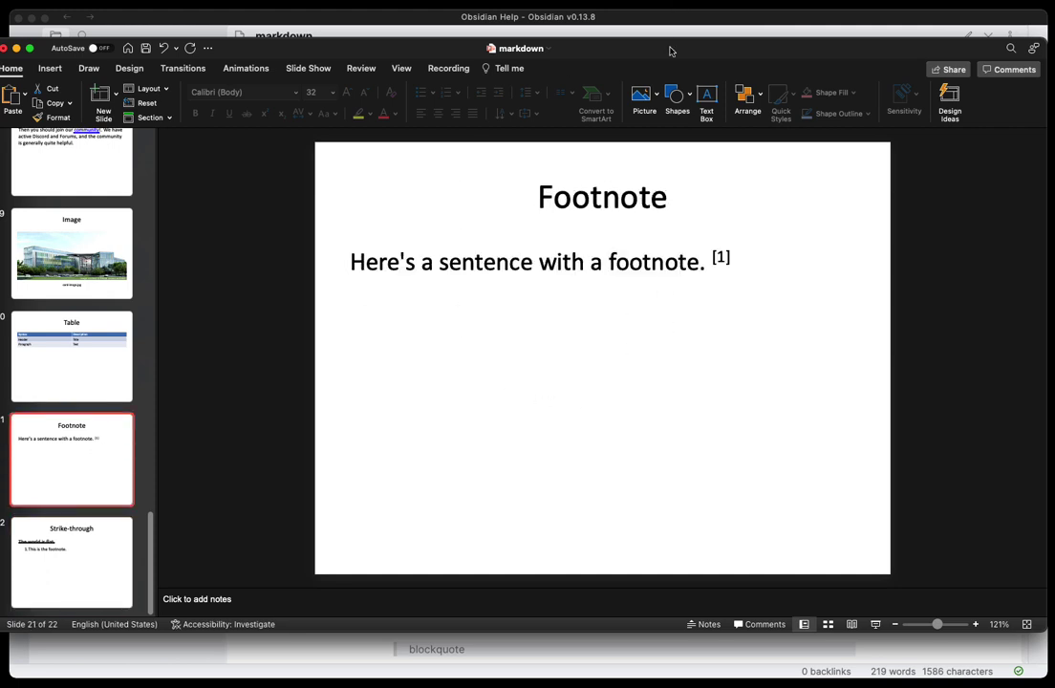
left_click(5, 47)
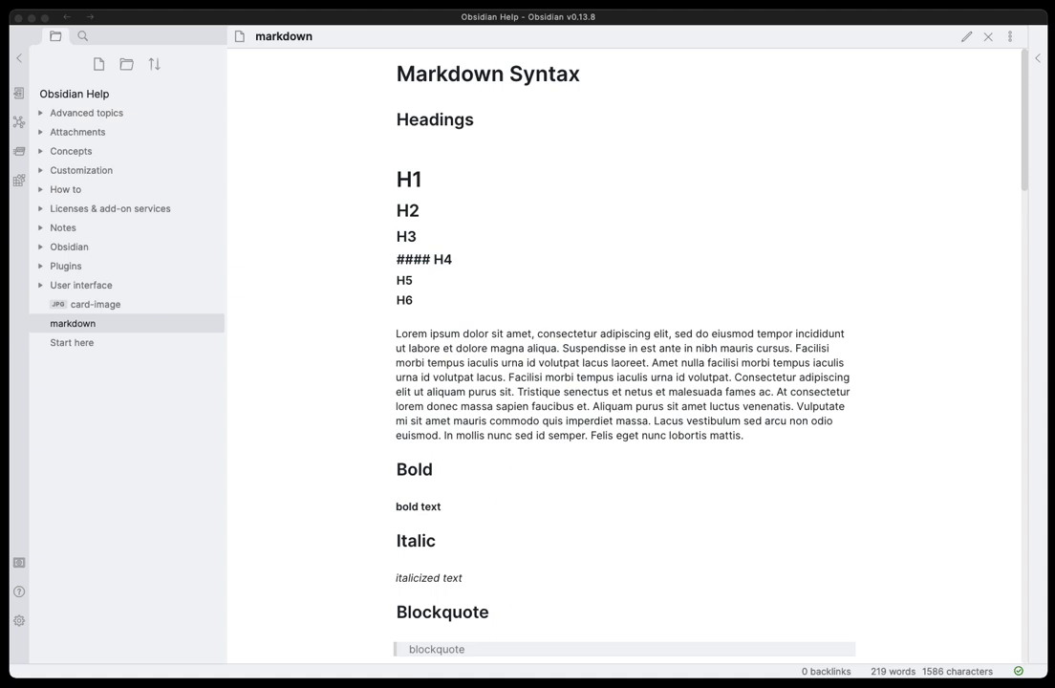
Activate the Obsidian window showing the Markdown Syntax note
left_click(673, 23)
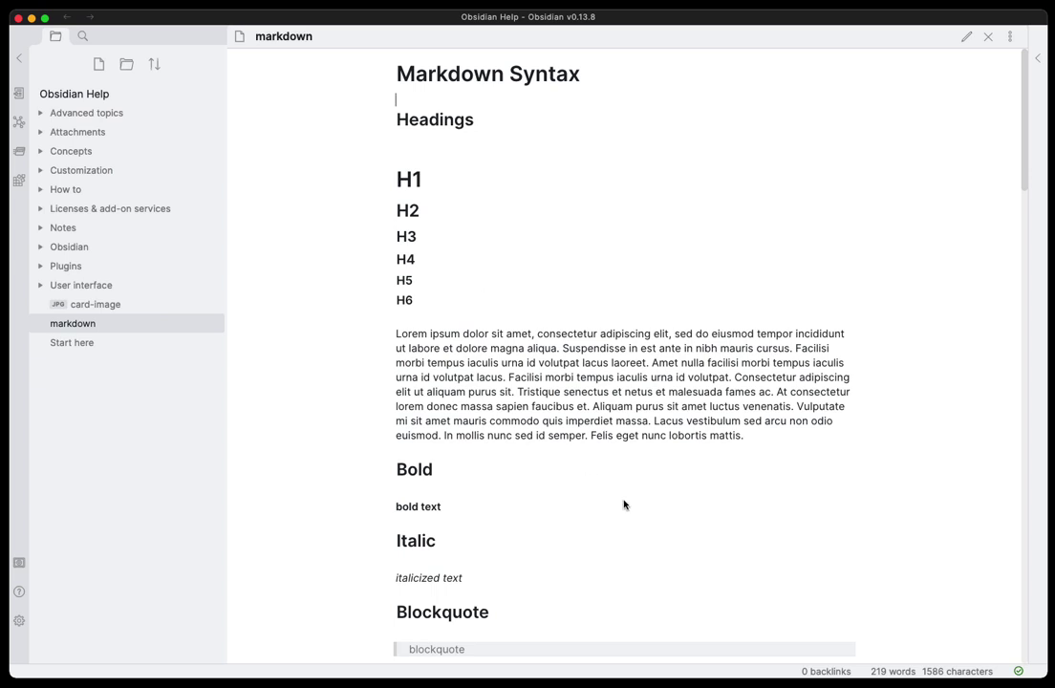